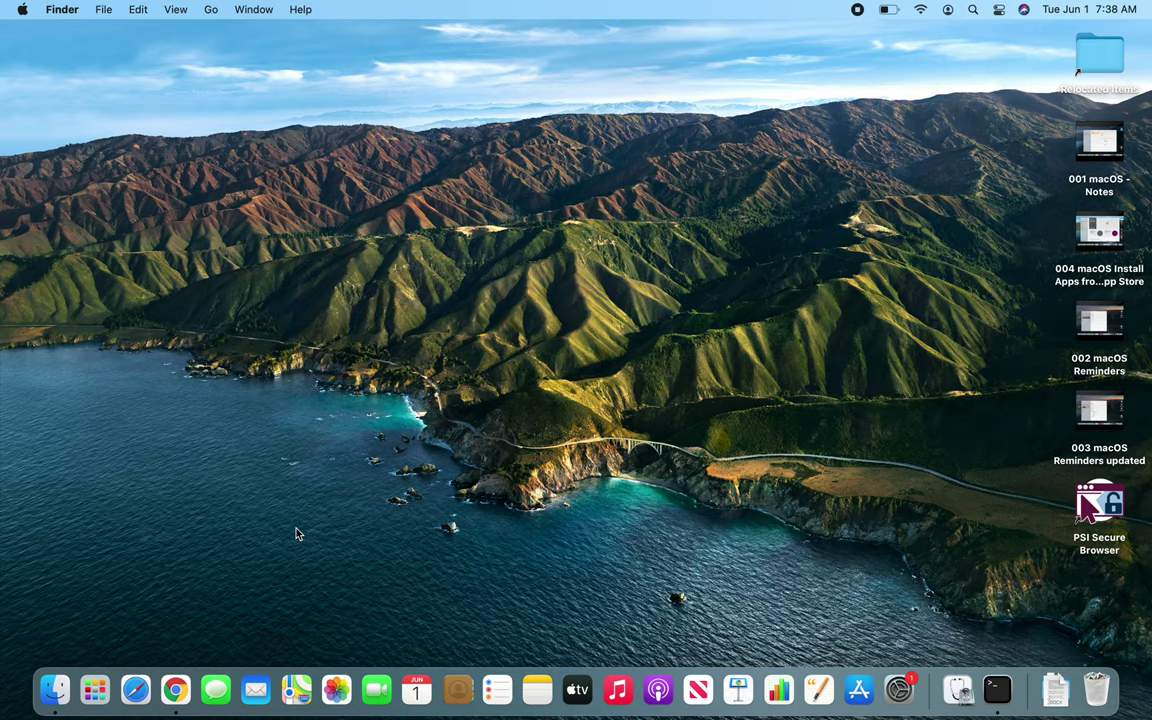
# Step: Open Chrome, search Google for firefox, and download the Firefox browser installer from mozilla.org
pyautogui.click(180, 688)
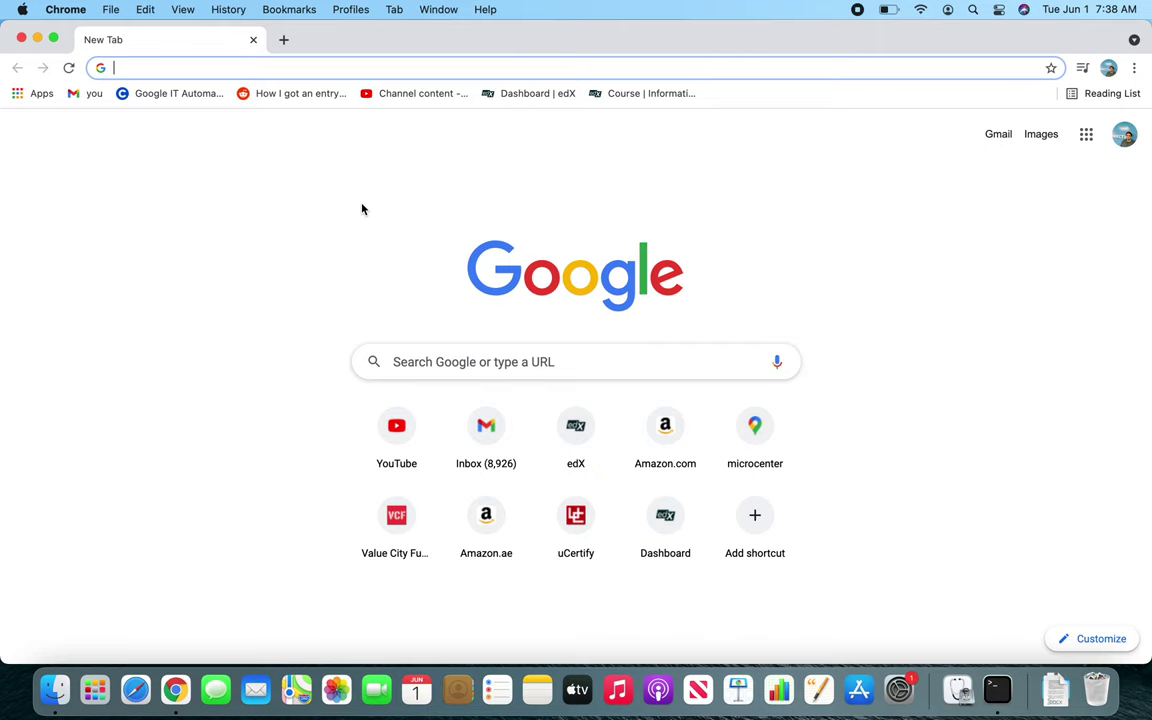
pyautogui.write('firefox')
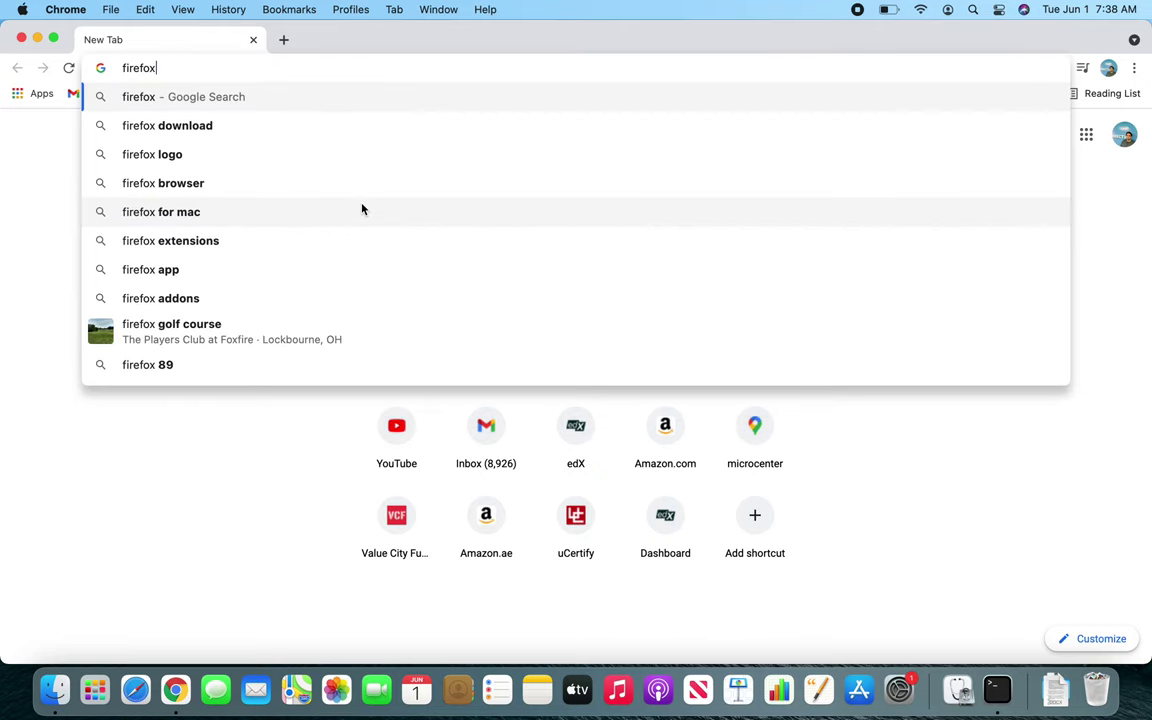
pyautogui.press('Return')
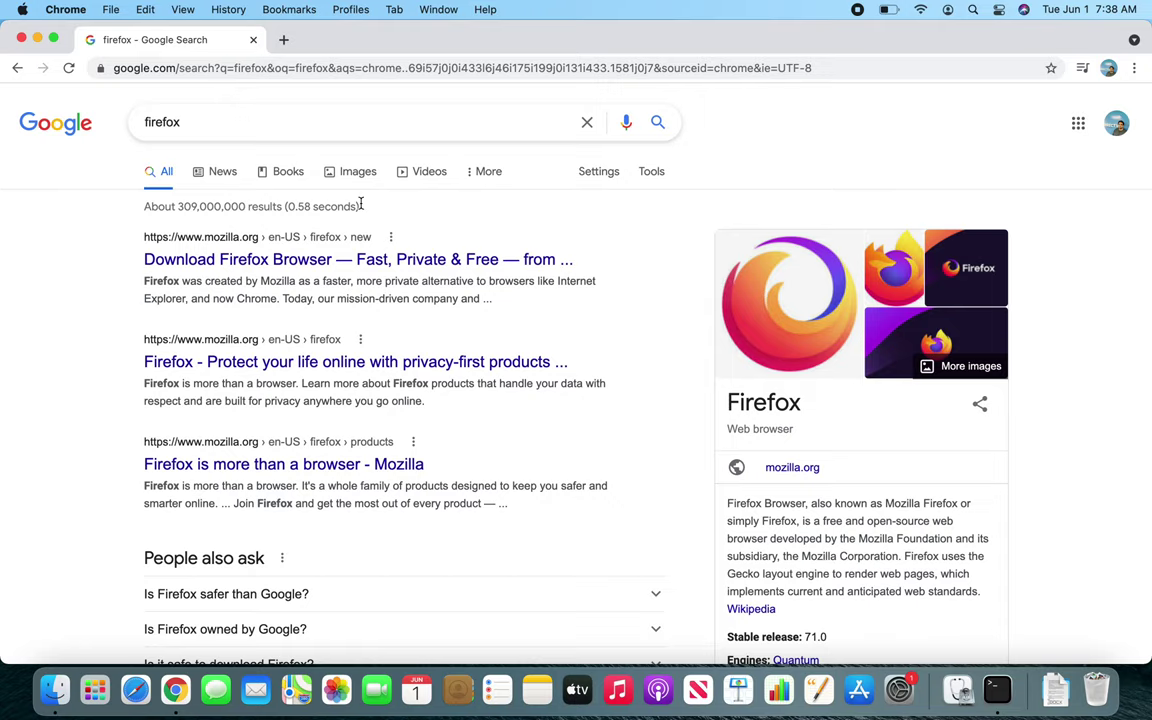
pyautogui.click(301, 260)
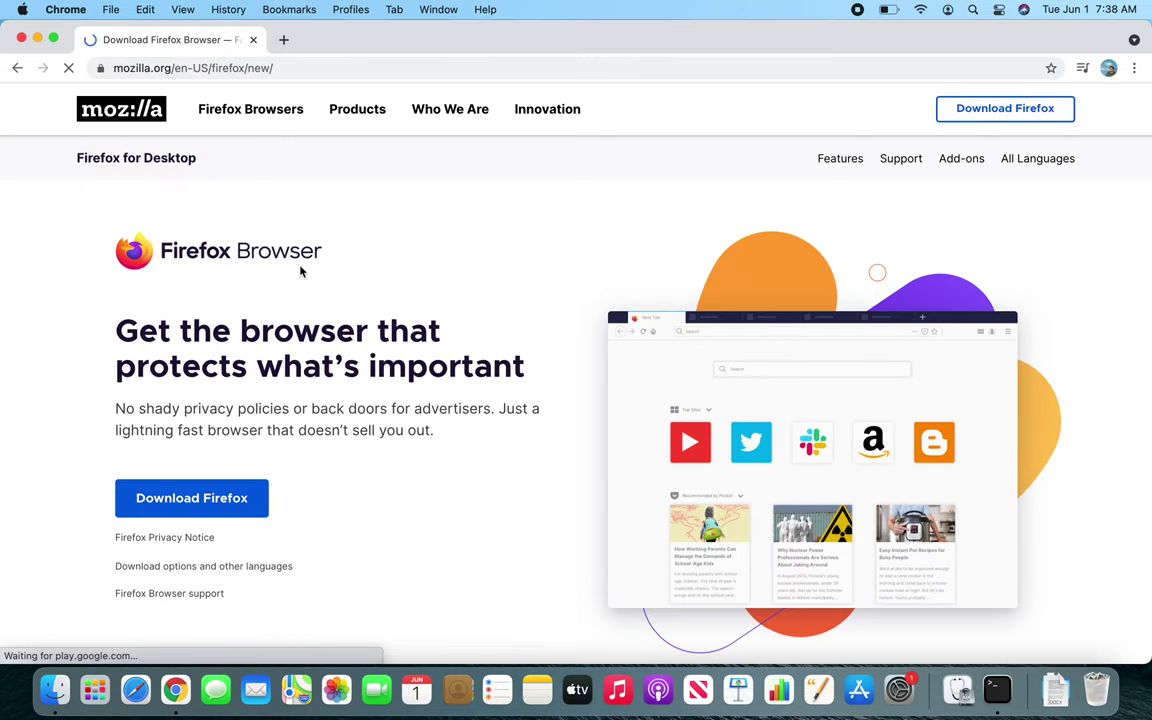
pyautogui.click(191, 498)
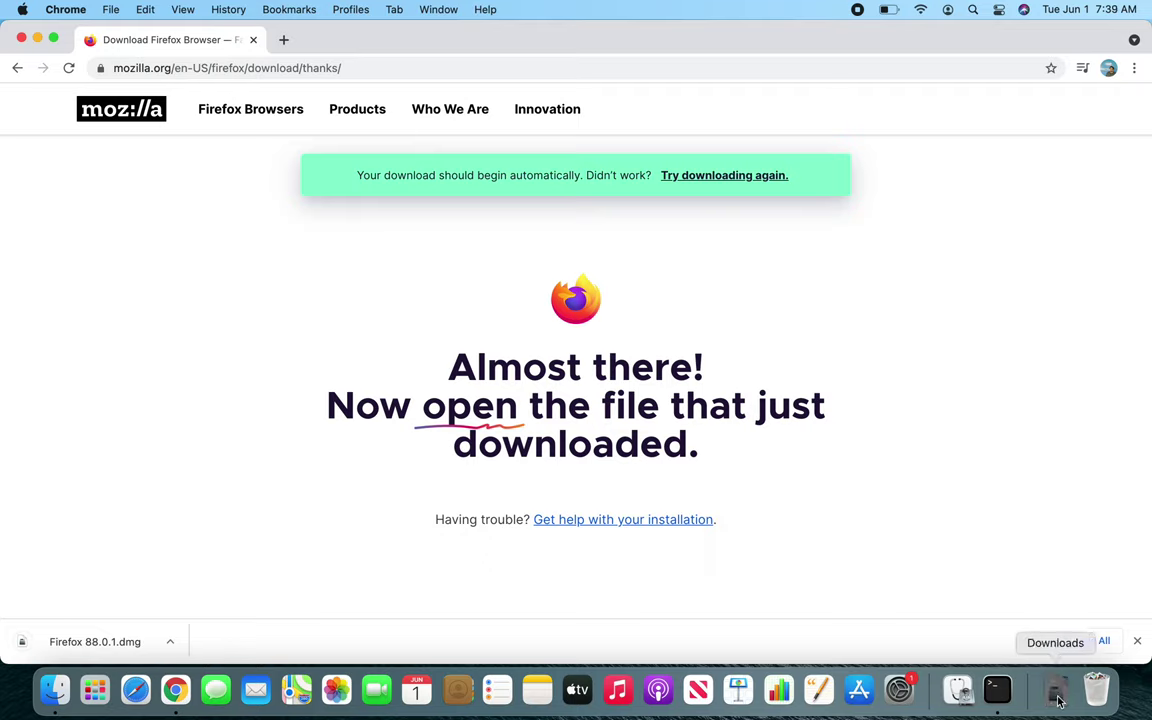
# Step: Minimise the Chrome window and open the downloaded Firefox 88.0.1.dmg disk image
pyautogui.click(1058, 700)
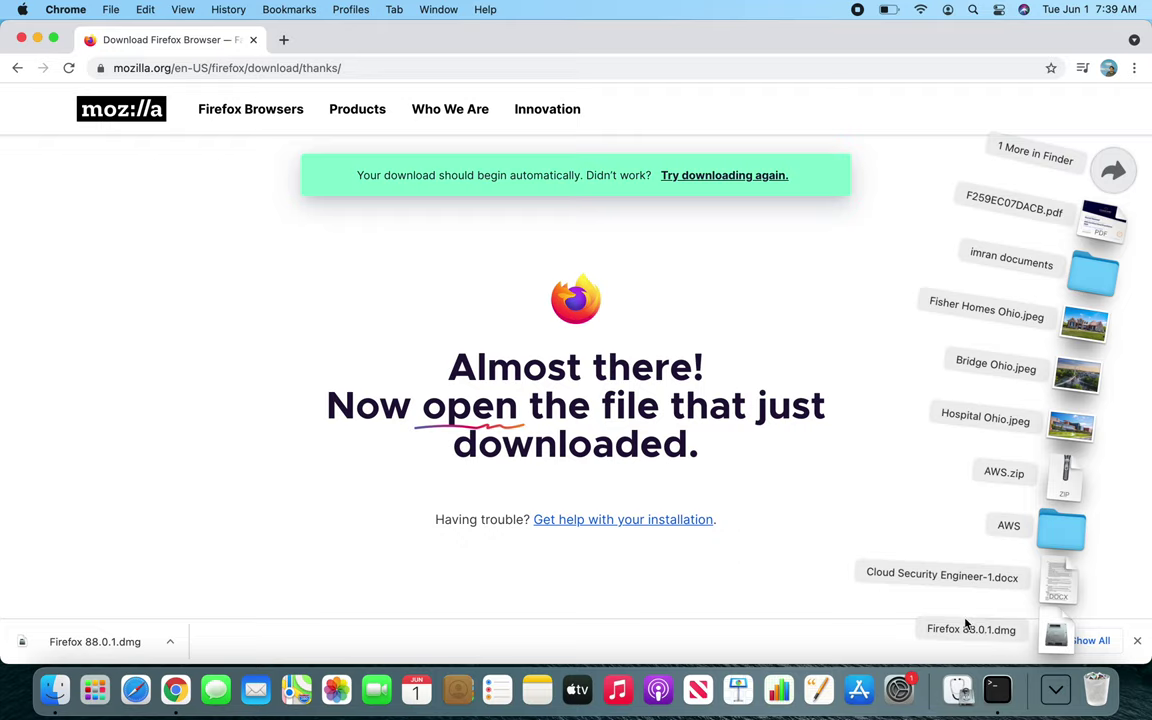
pyautogui.click(966, 628)
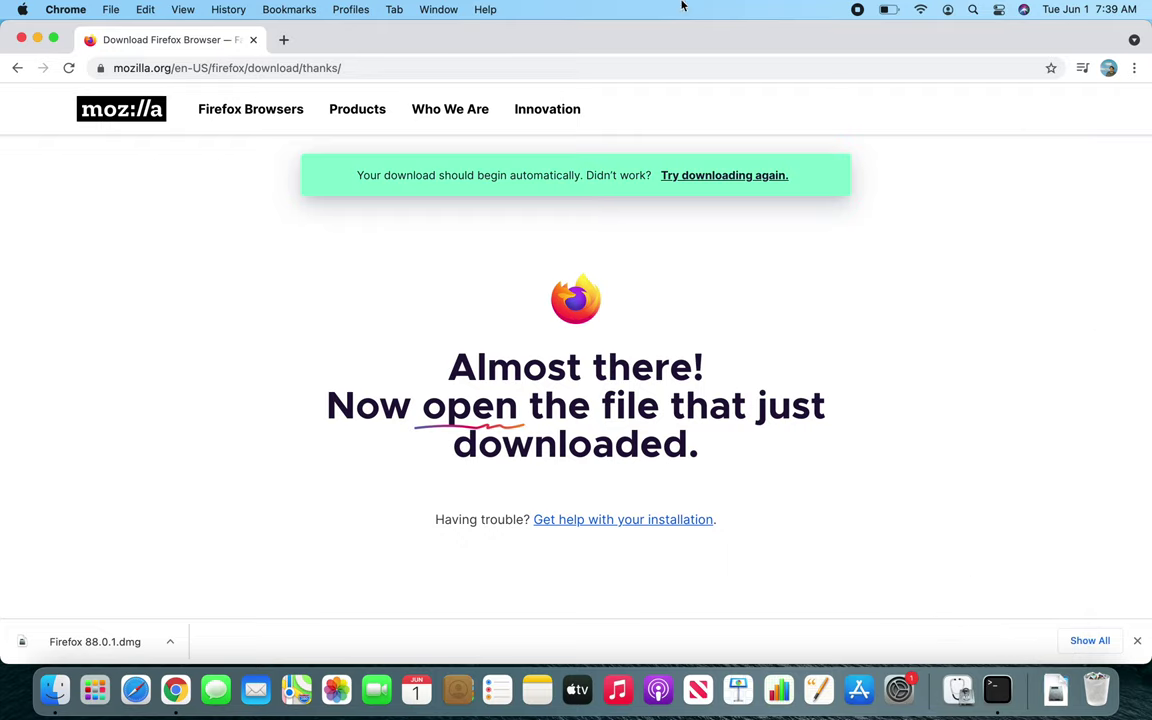
pyautogui.click(36, 39)
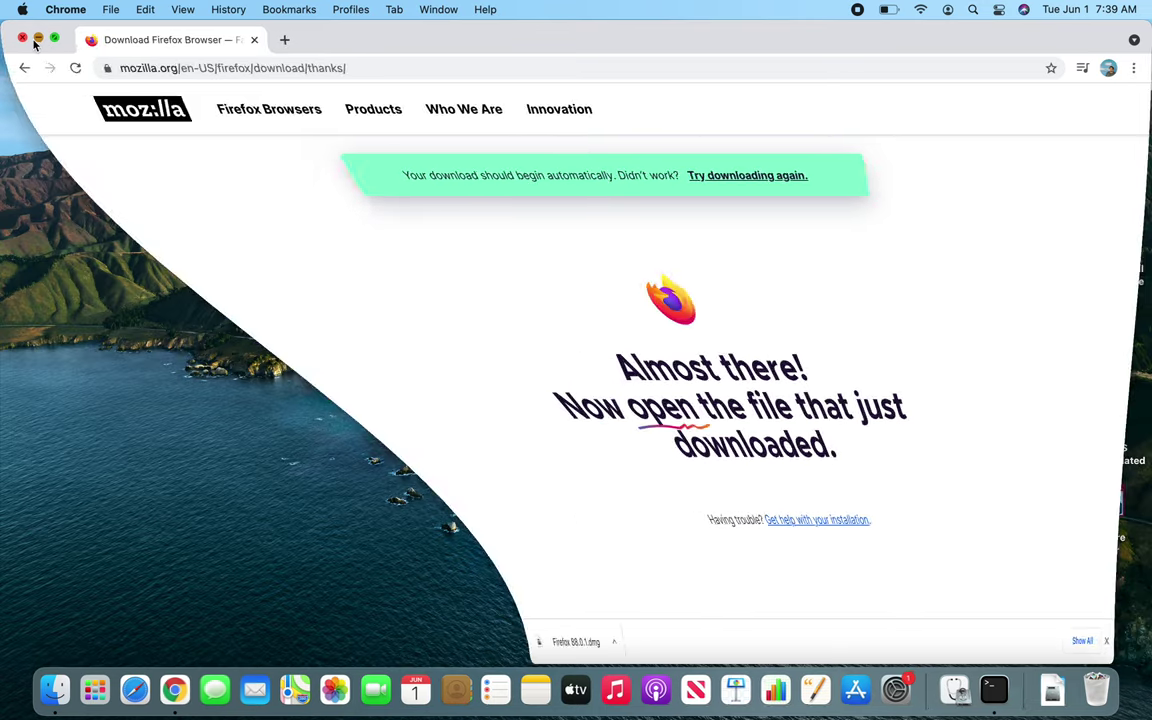
pyautogui.click(1022, 688)
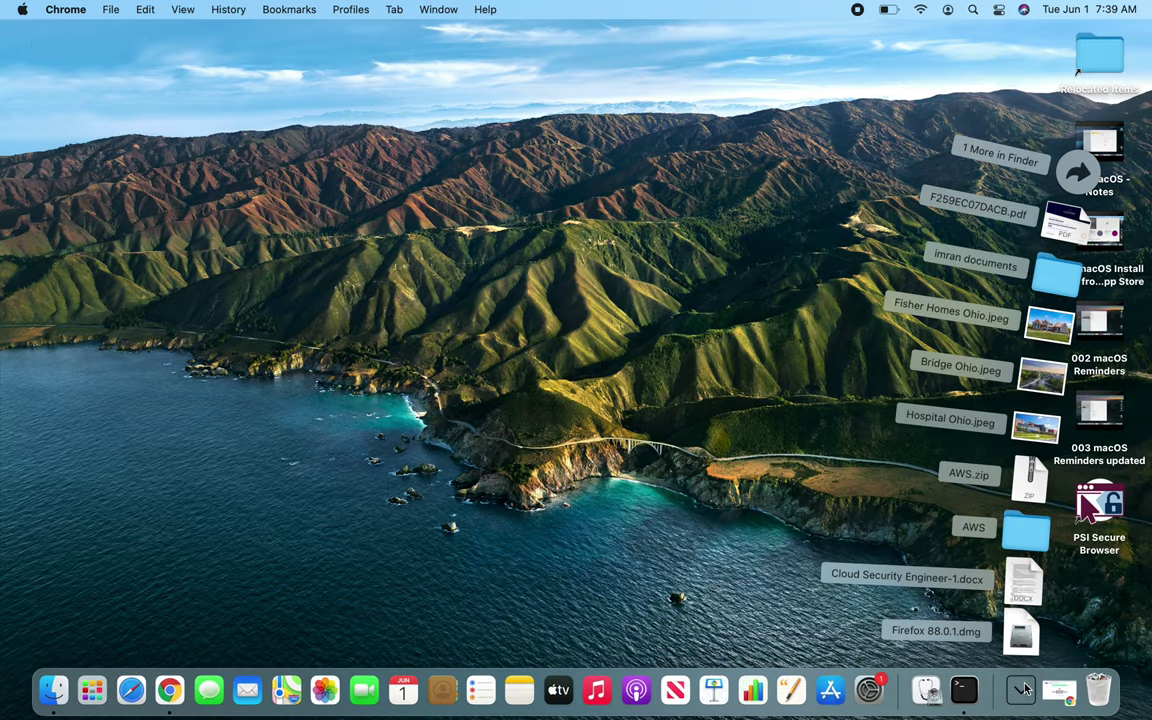
pyautogui.click(1018, 640)
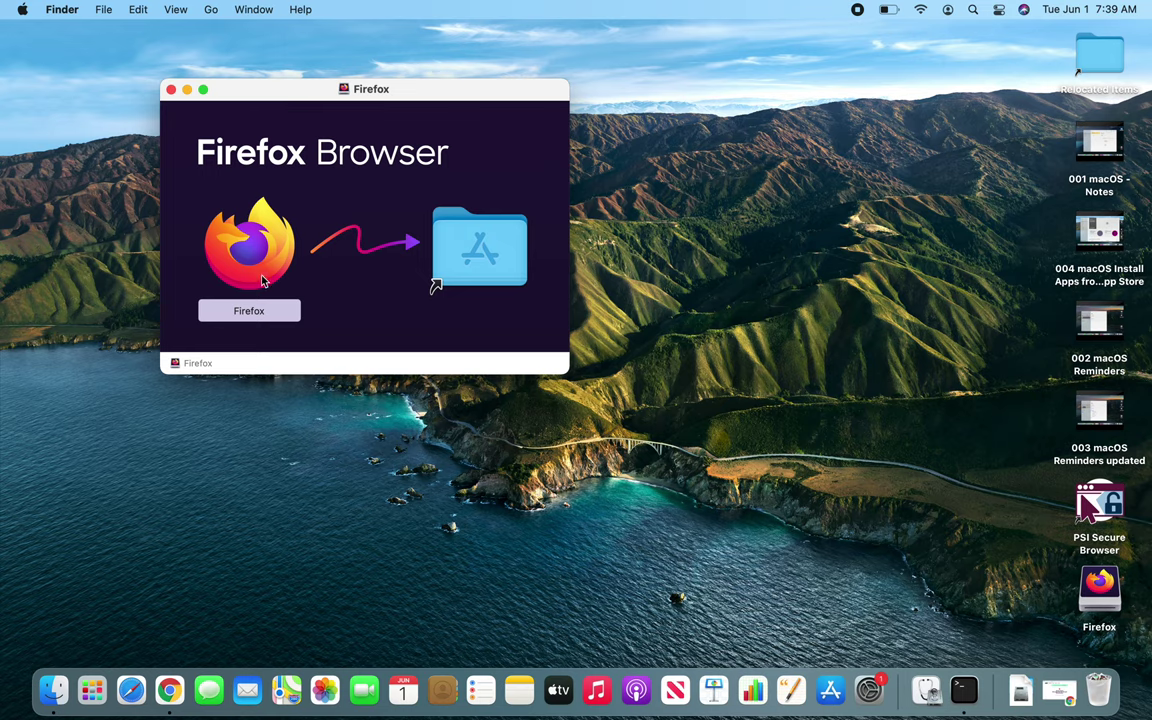
# Step: Install Firefox by copying it from the disk image into the Applications folder
pyautogui.moveTo(270, 263); pyautogui.dragTo(665, 168)
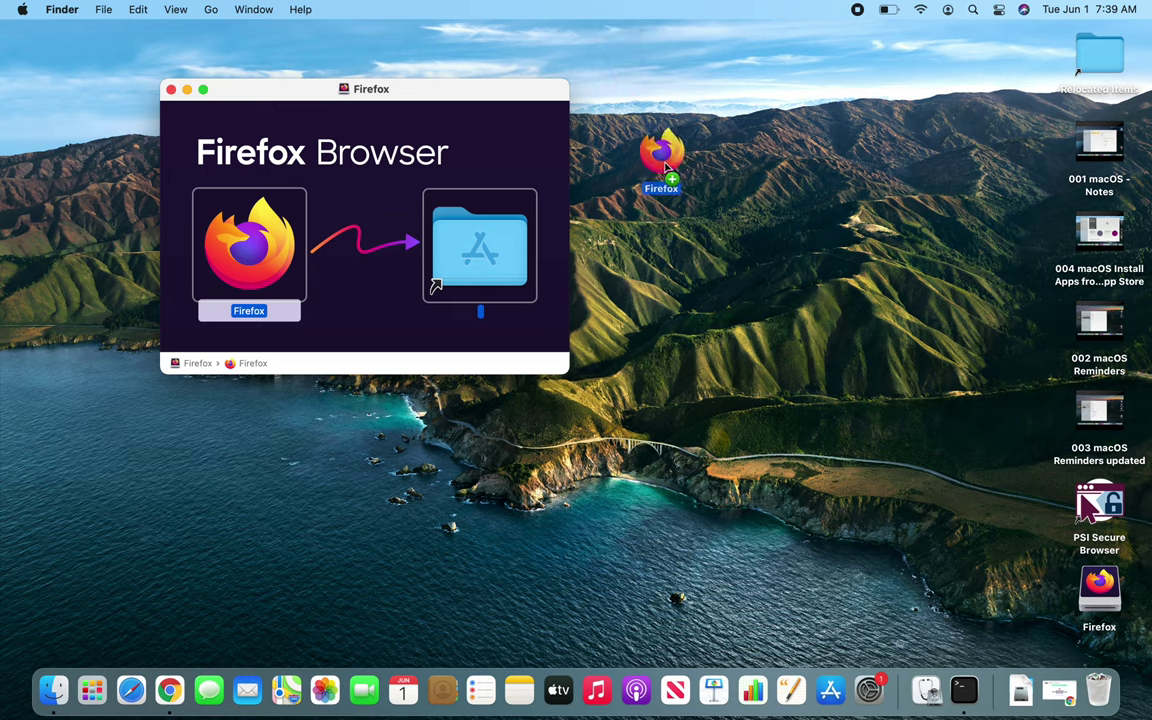
pyautogui.moveTo(665, 168); pyautogui.dragTo(386, 190)
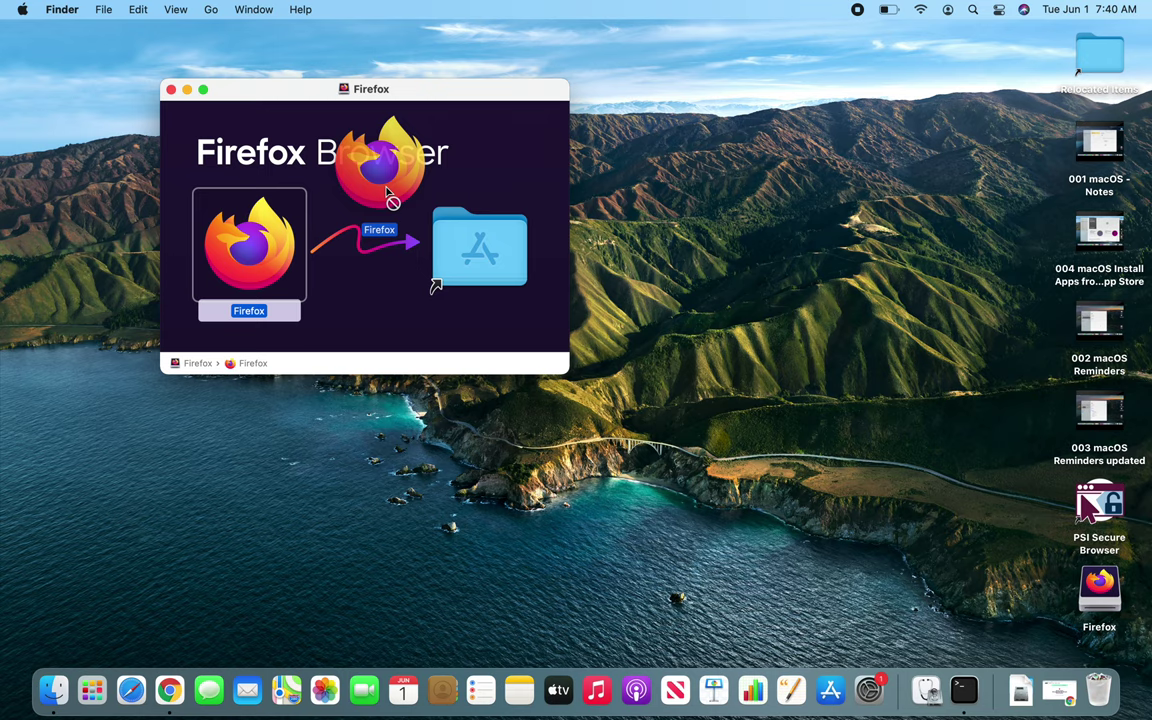
pyautogui.moveTo(387, 190); pyautogui.dragTo(463, 251)
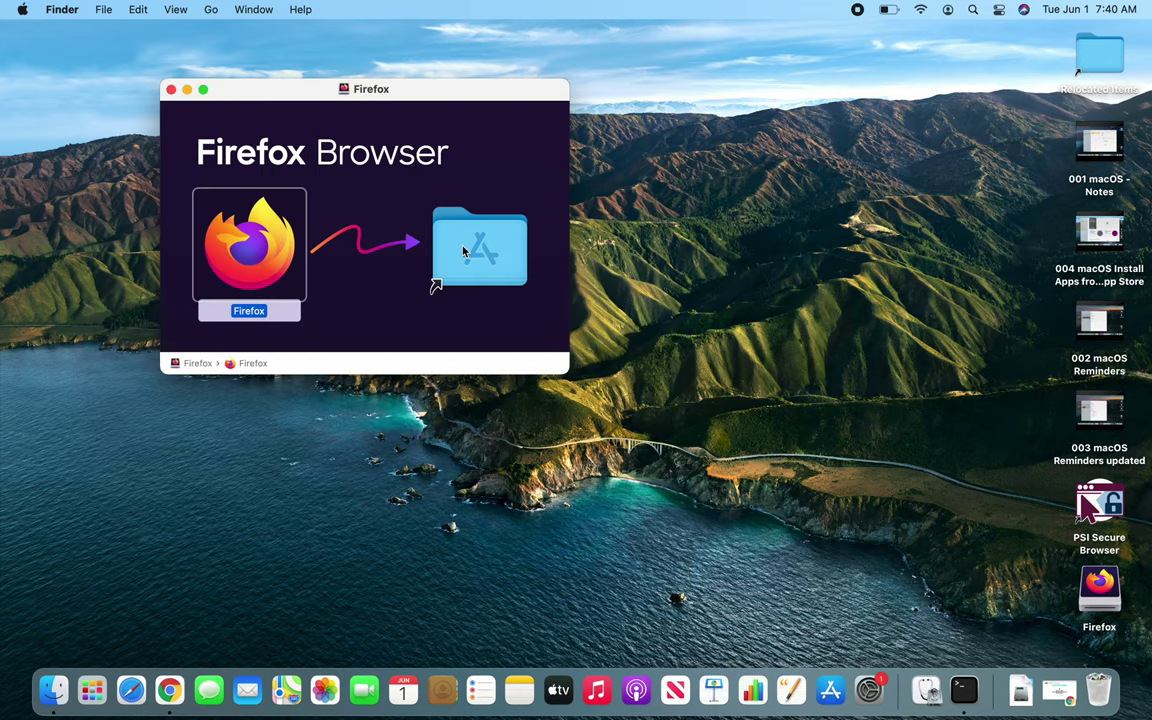
pyautogui.moveTo(232, 236); pyautogui.dragTo(404, 257)
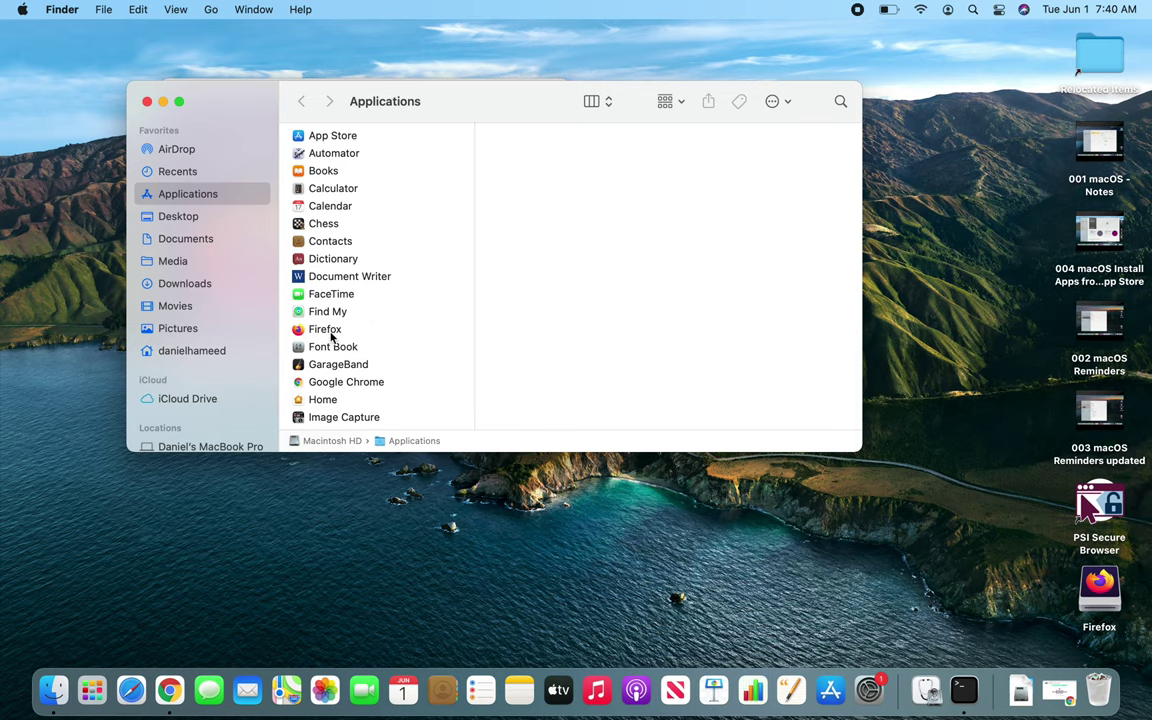
# Step: Launch Firefox from the Applications folder and approve opening the app downloaded from the Internet
pyautogui.click(331, 334)
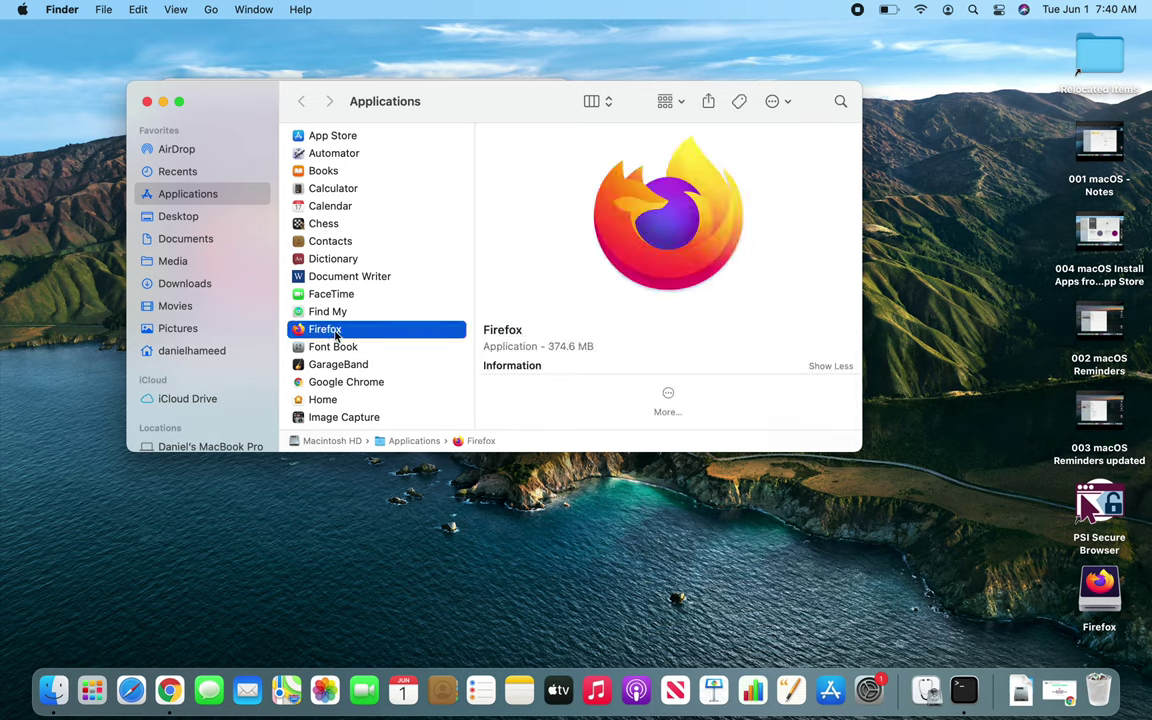
pyautogui.doubleClick(401, 333)
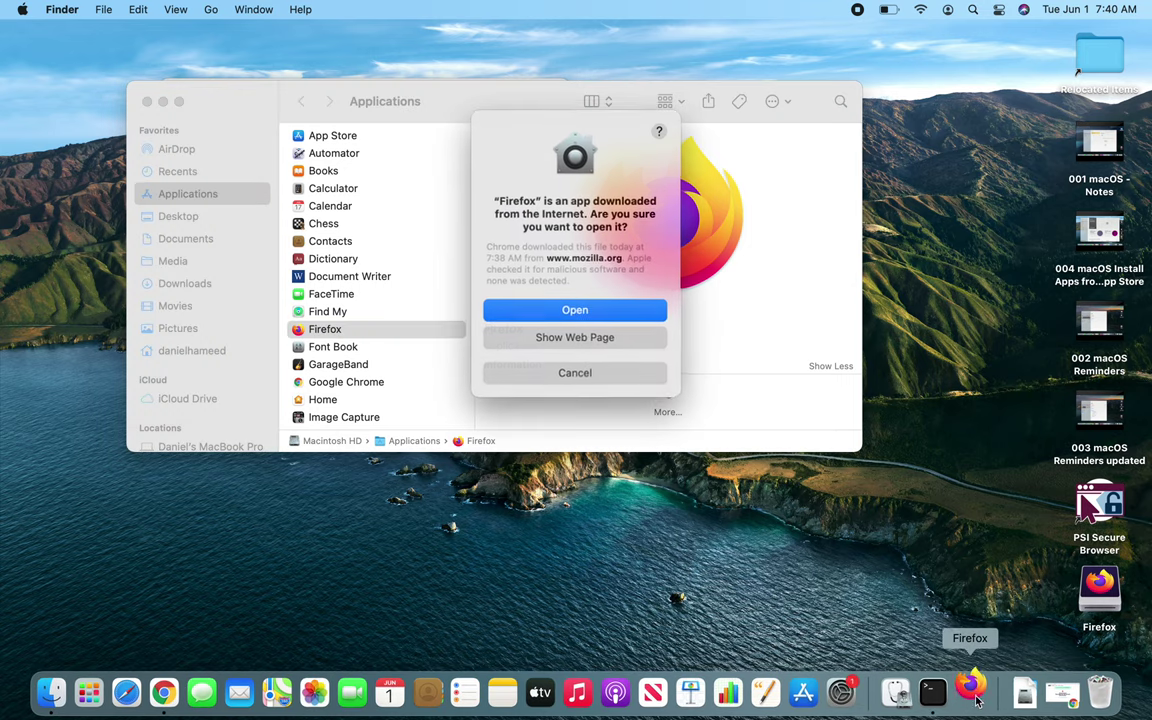
pyautogui.click(589, 308)
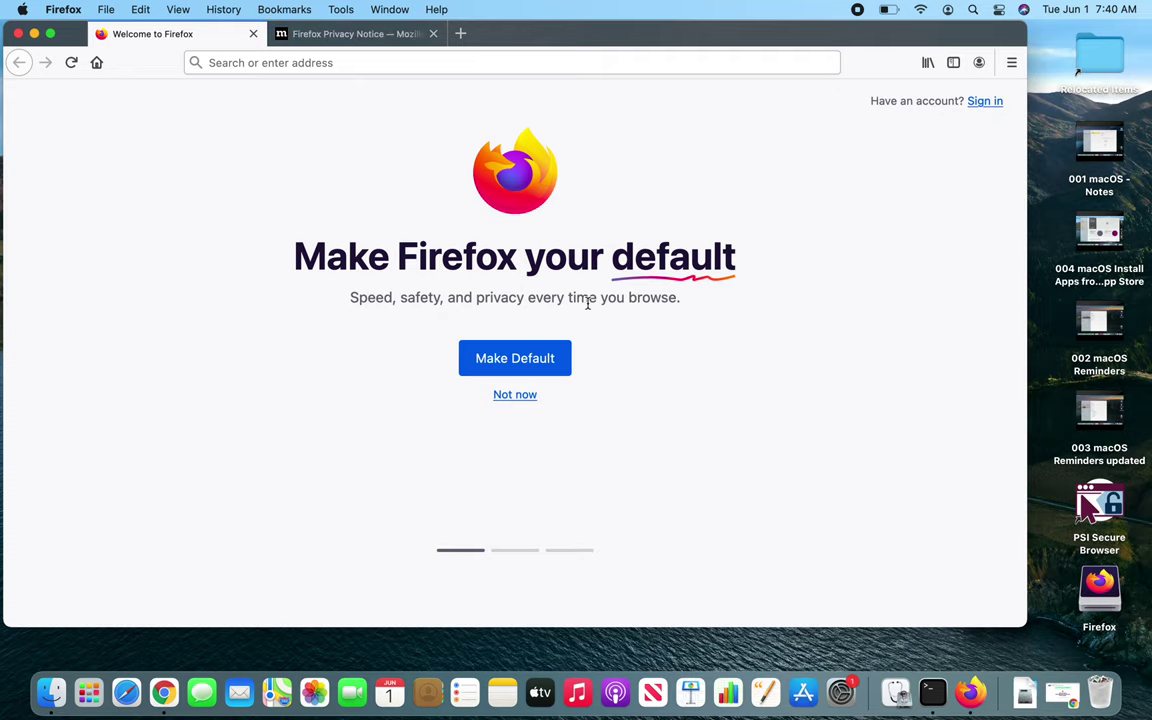
# Step: Search for youtube in Firefox and open the YouTube website from the results
pyautogui.click(446, 63)
pyautogui.write('y')
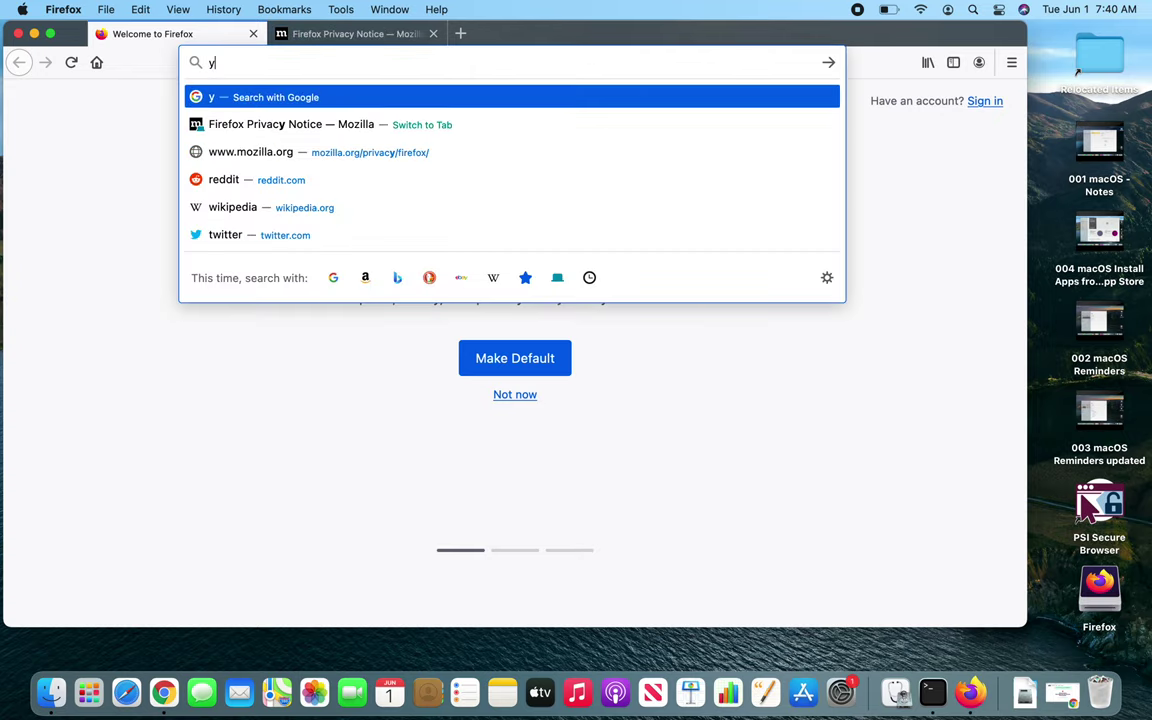
pyautogui.write('outube')
pyautogui.press('Return')
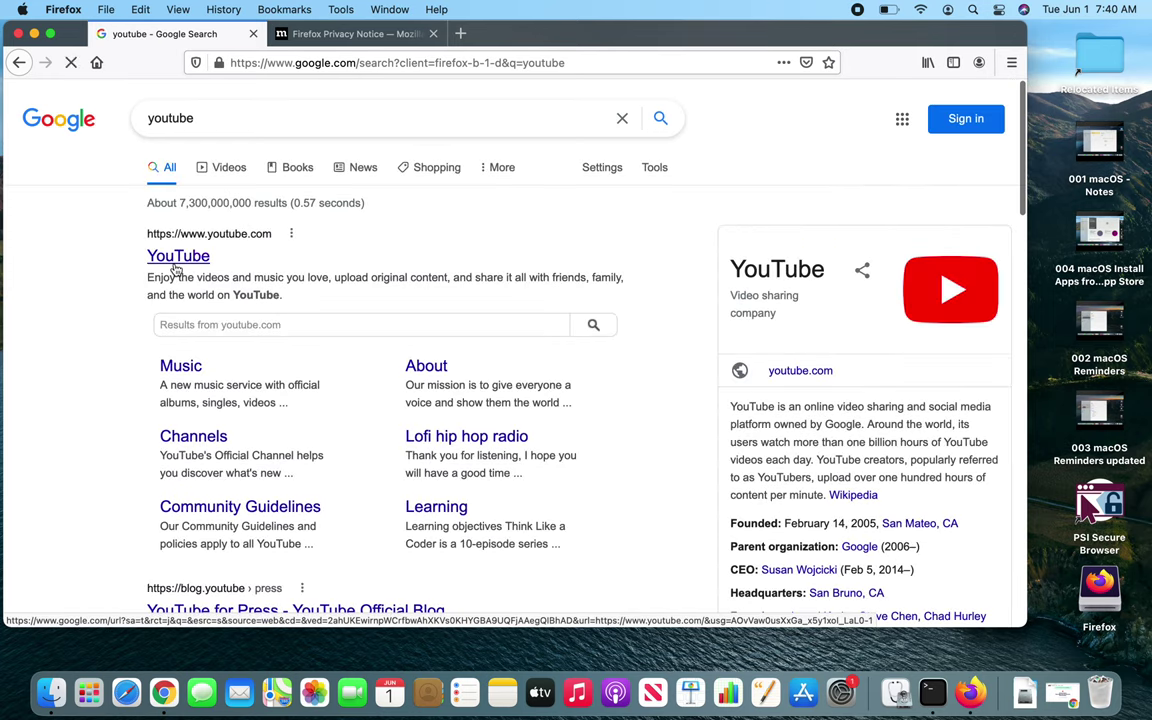
pyautogui.click(176, 258)
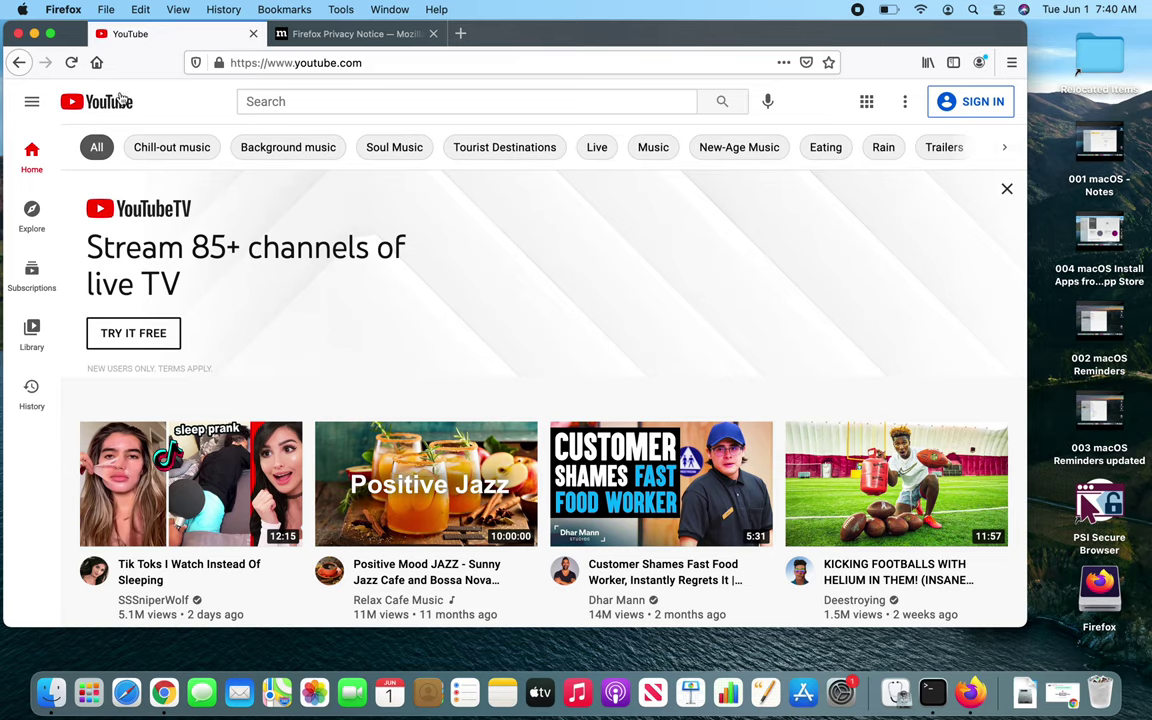
# Step: Close the Firefox browser window with all its tabs, and close the Applications and Firefox installer windows
pyautogui.click(17, 34)
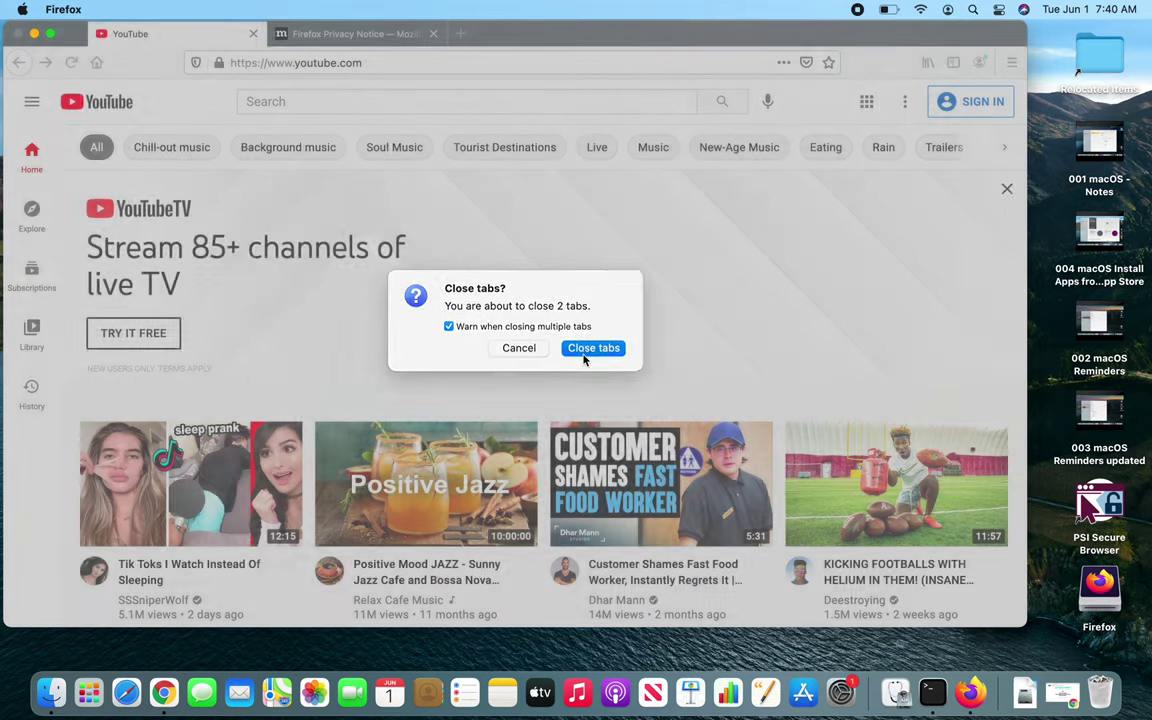
pyautogui.click(593, 348)
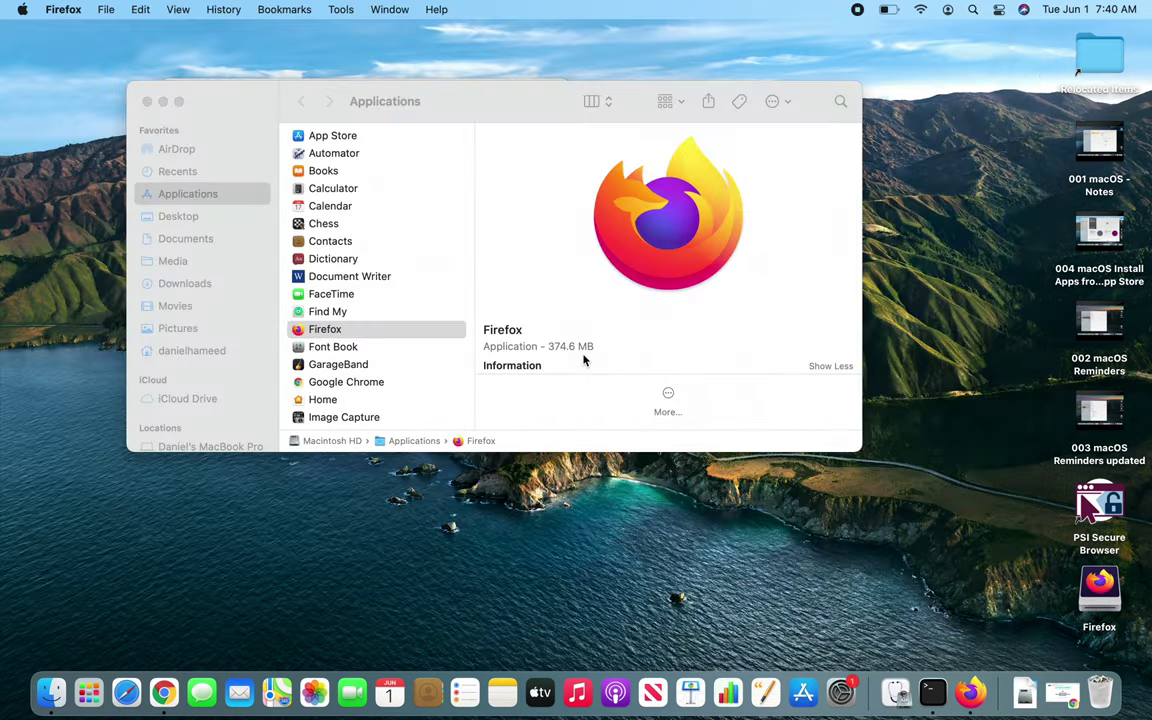
pyautogui.click(147, 102)
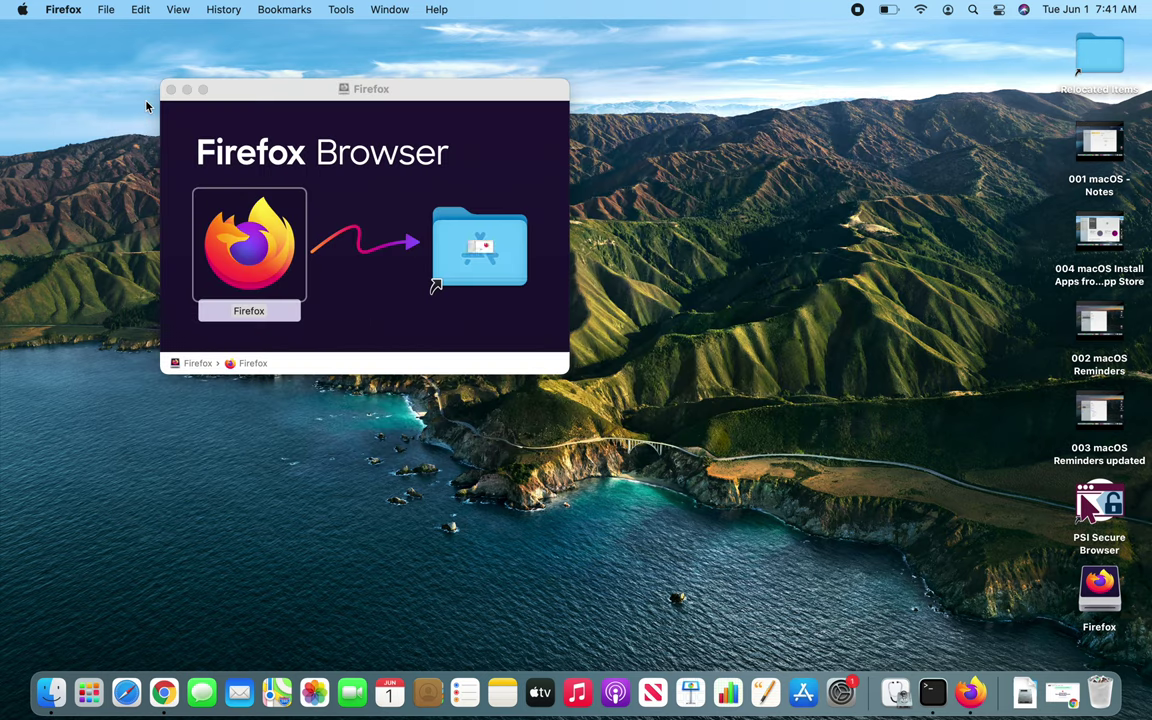
pyautogui.click(168, 91)
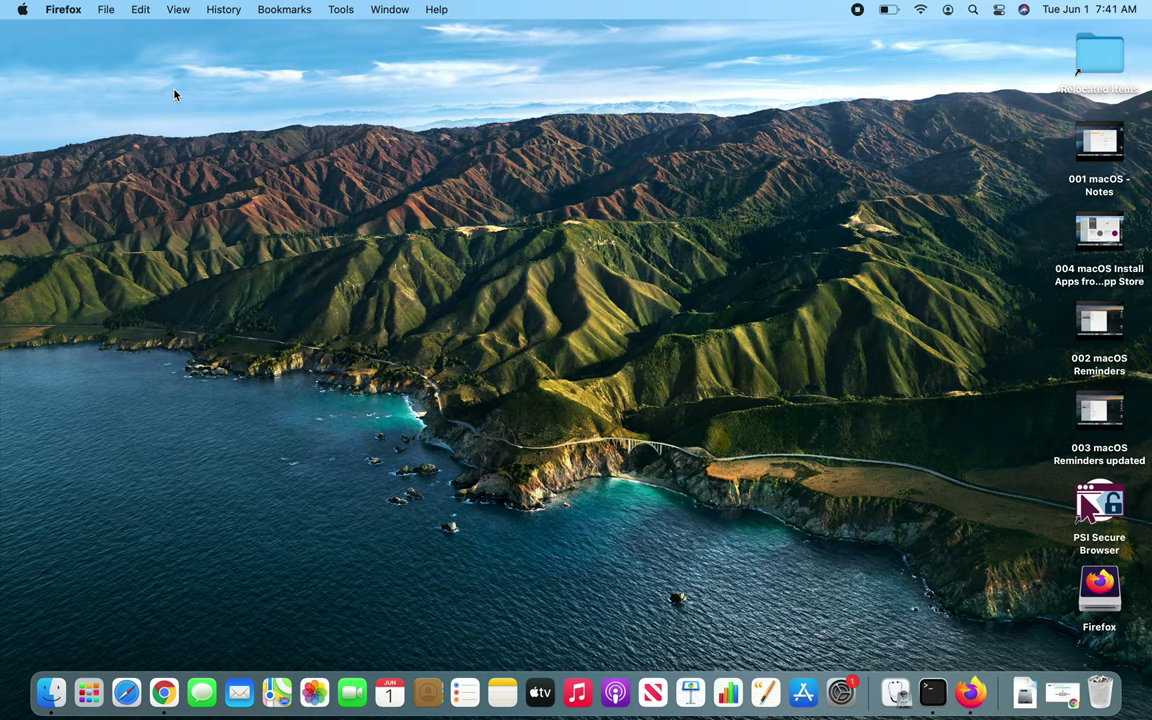
# Step: View the contents of the mounted Firefox disk image on the desktop and close its window
pyautogui.click(1100, 590)
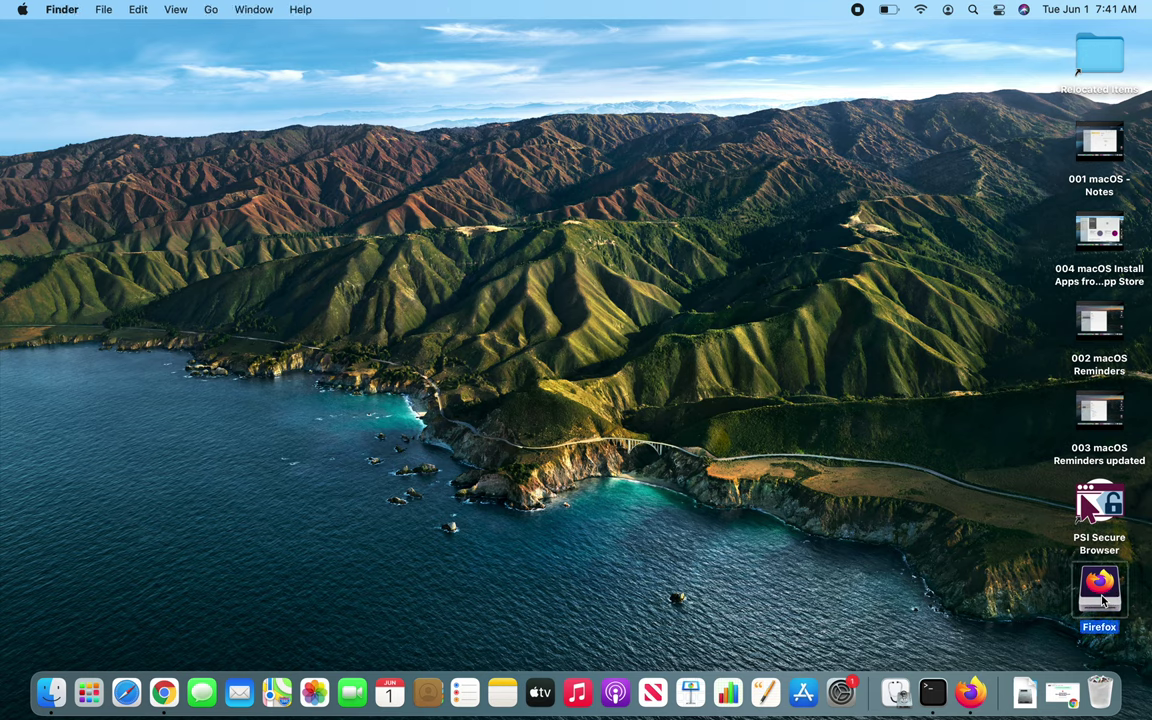
pyautogui.rightClick(1103, 598)
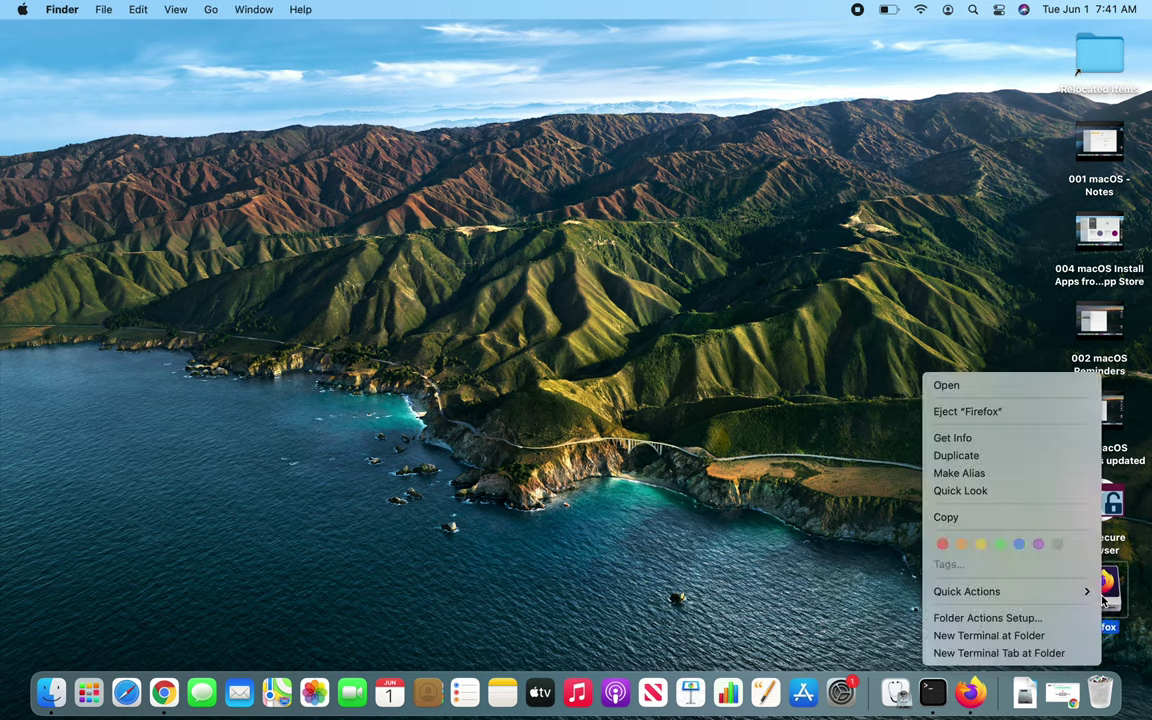
pyautogui.click(806, 526)
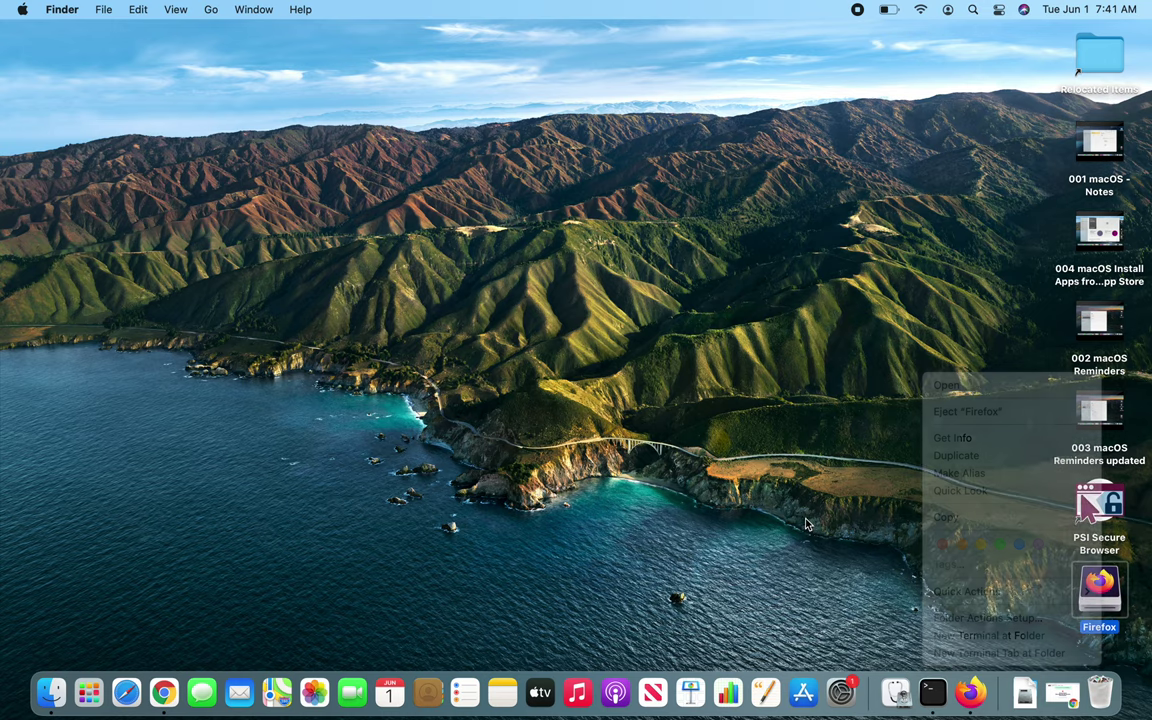
pyautogui.doubleClick(1100, 598)
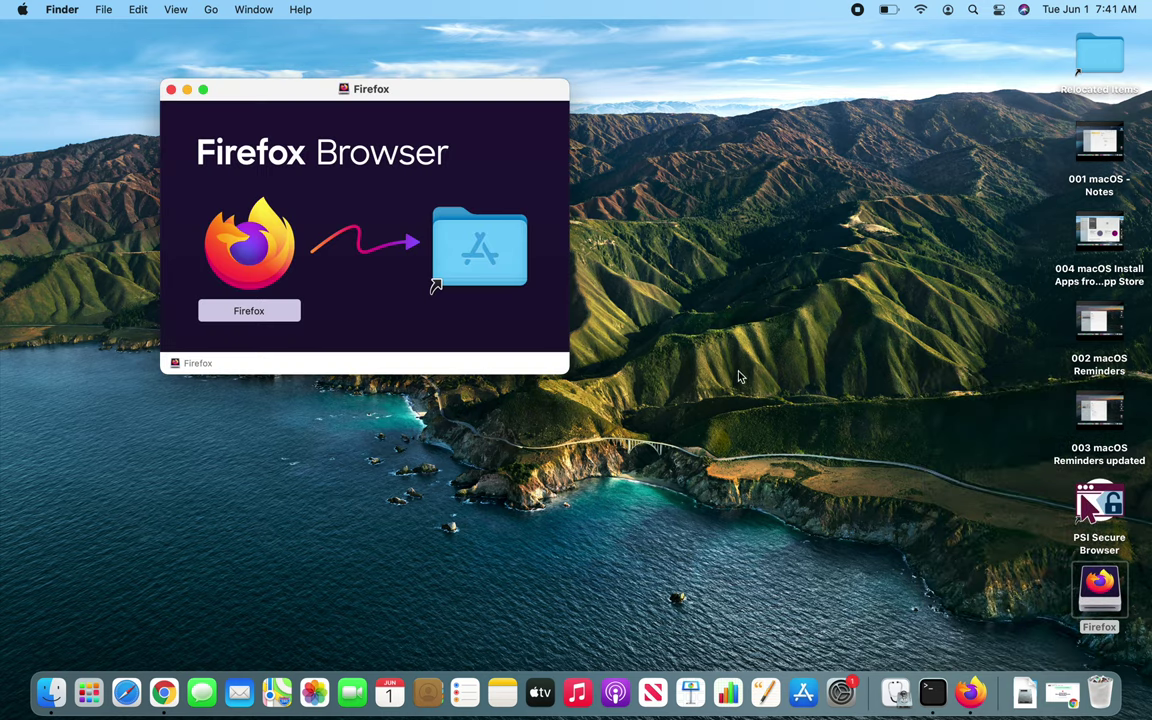
pyautogui.click(171, 89)
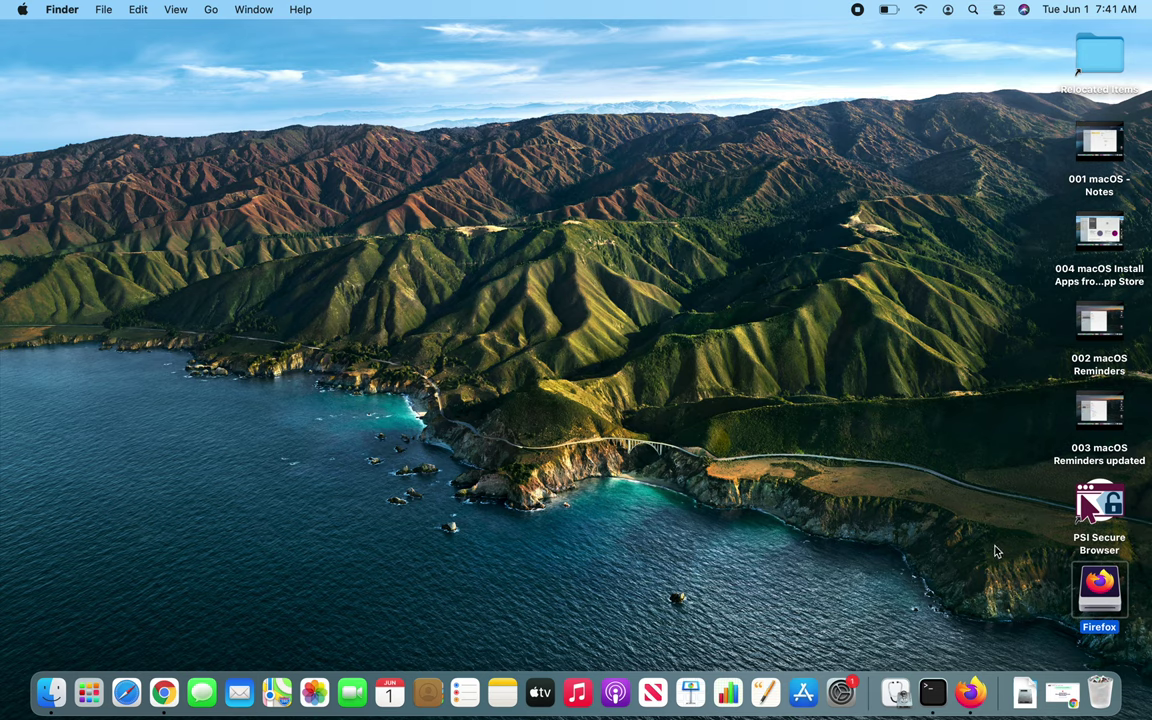
# Step: Eject the mounted Firefox disk image from the desktop
pyautogui.rightClick(1101, 600)
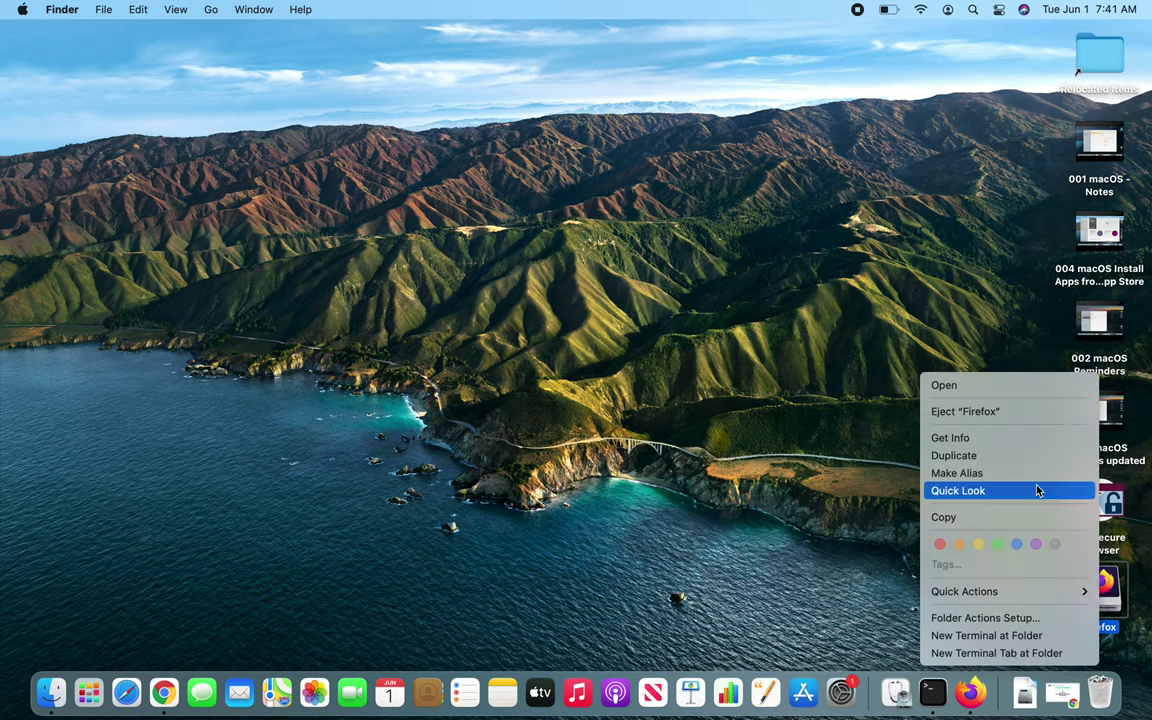
pyautogui.click(982, 413)
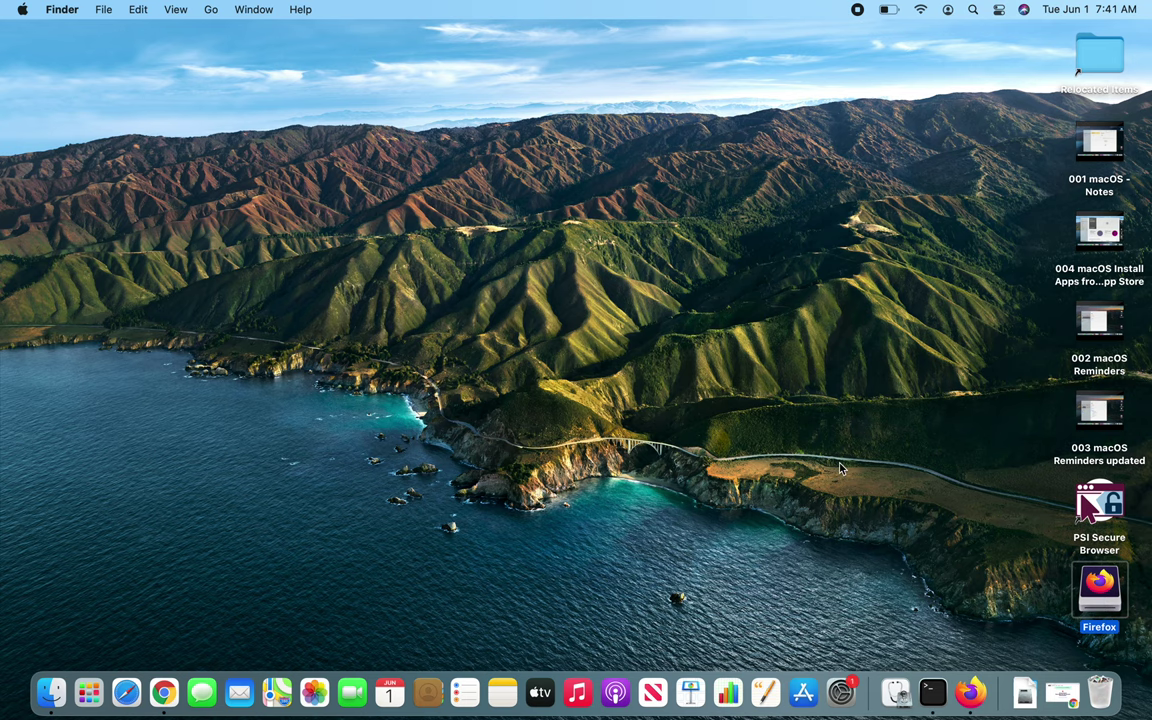
pyautogui.rightClick(1084, 588)
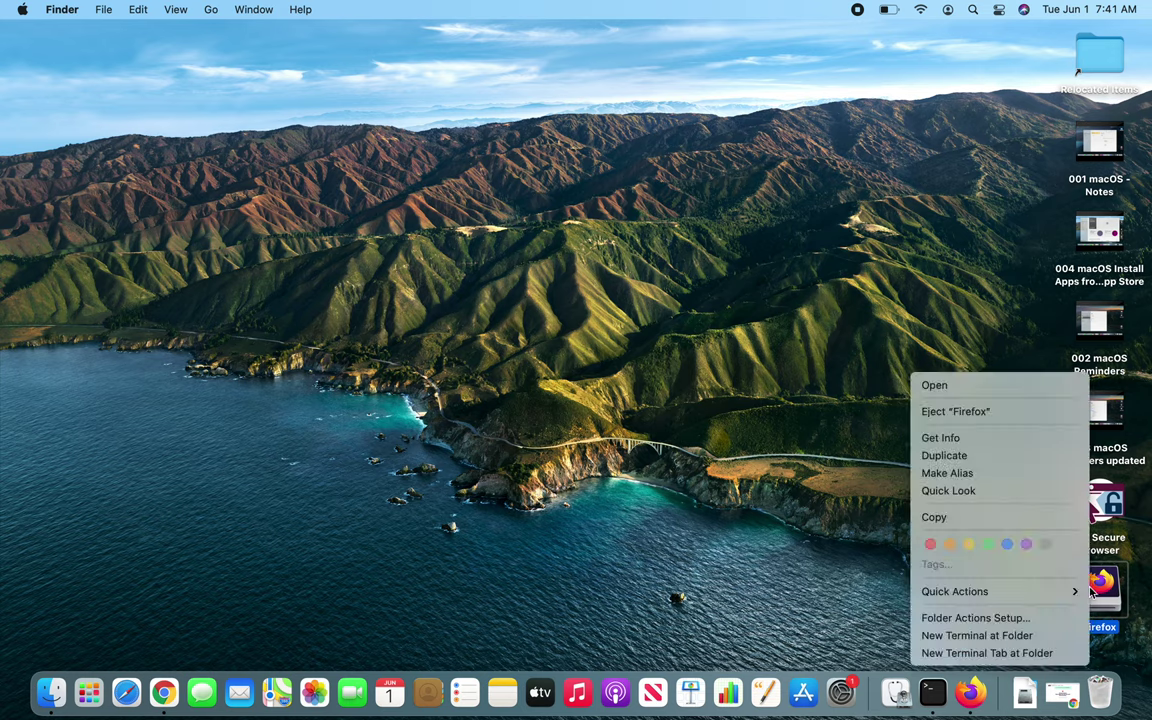
pyautogui.click(965, 413)
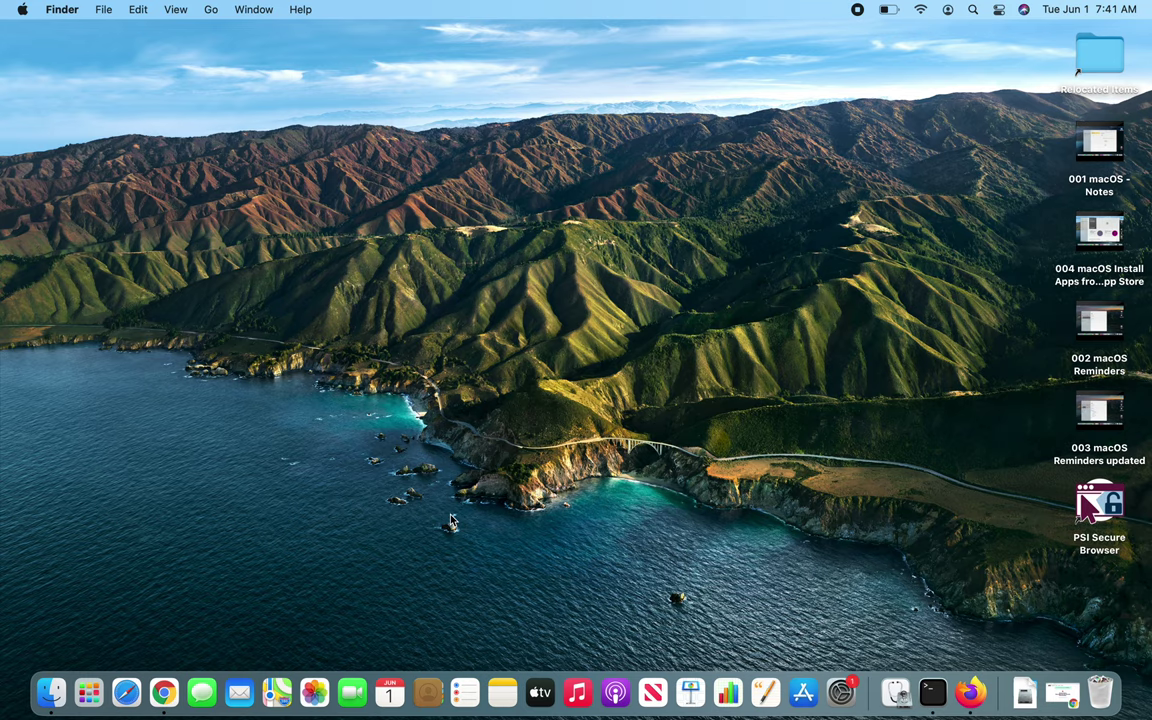
# Step: Move the Firefox 88.0.1.dmg installer from the Downloads folder to the Trash and close the Finder window
pyautogui.click(50, 692)
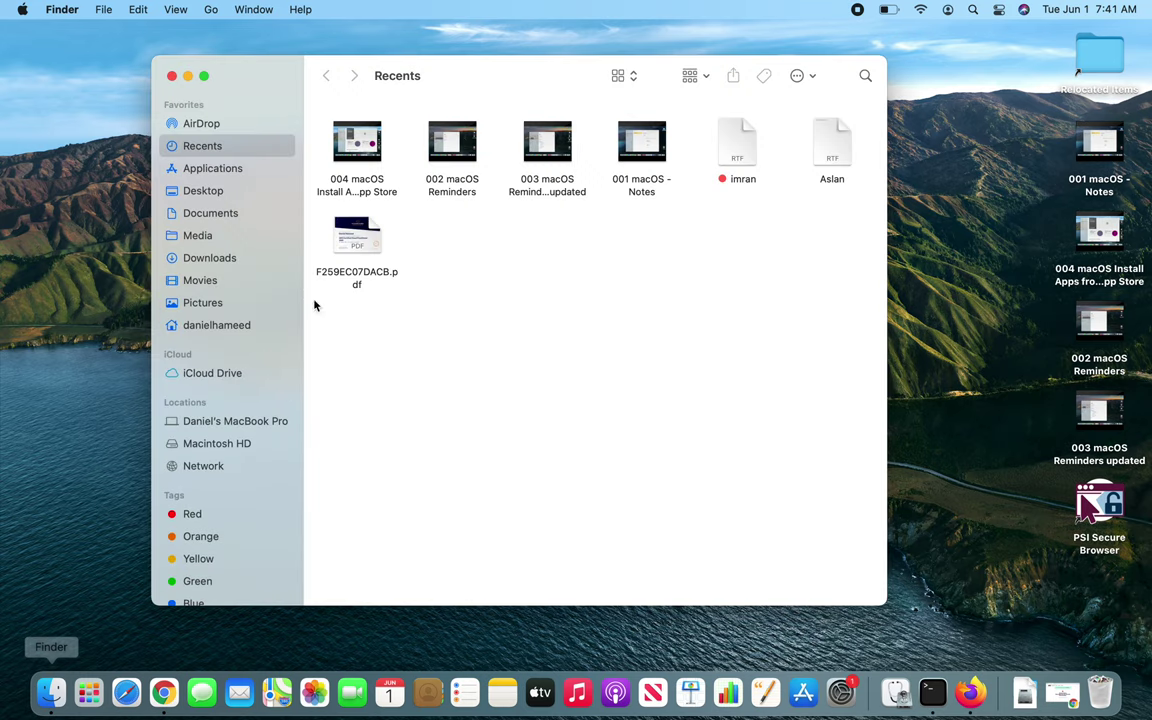
pyautogui.click(212, 258)
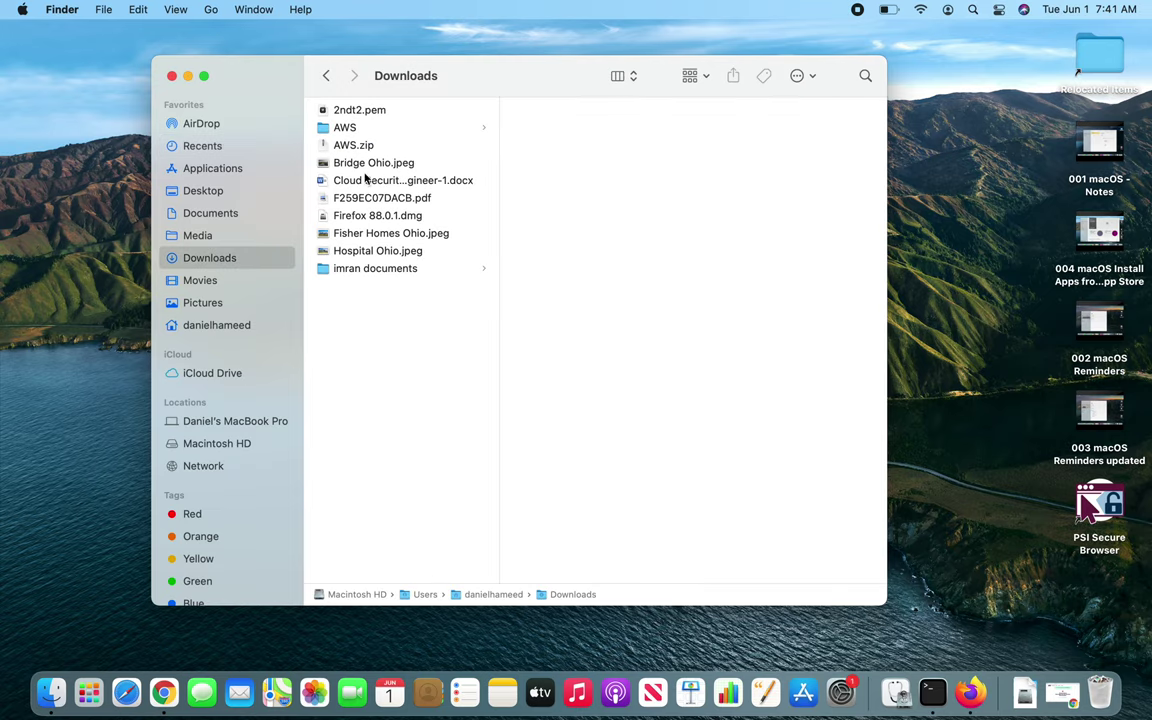
pyautogui.click(384, 219)
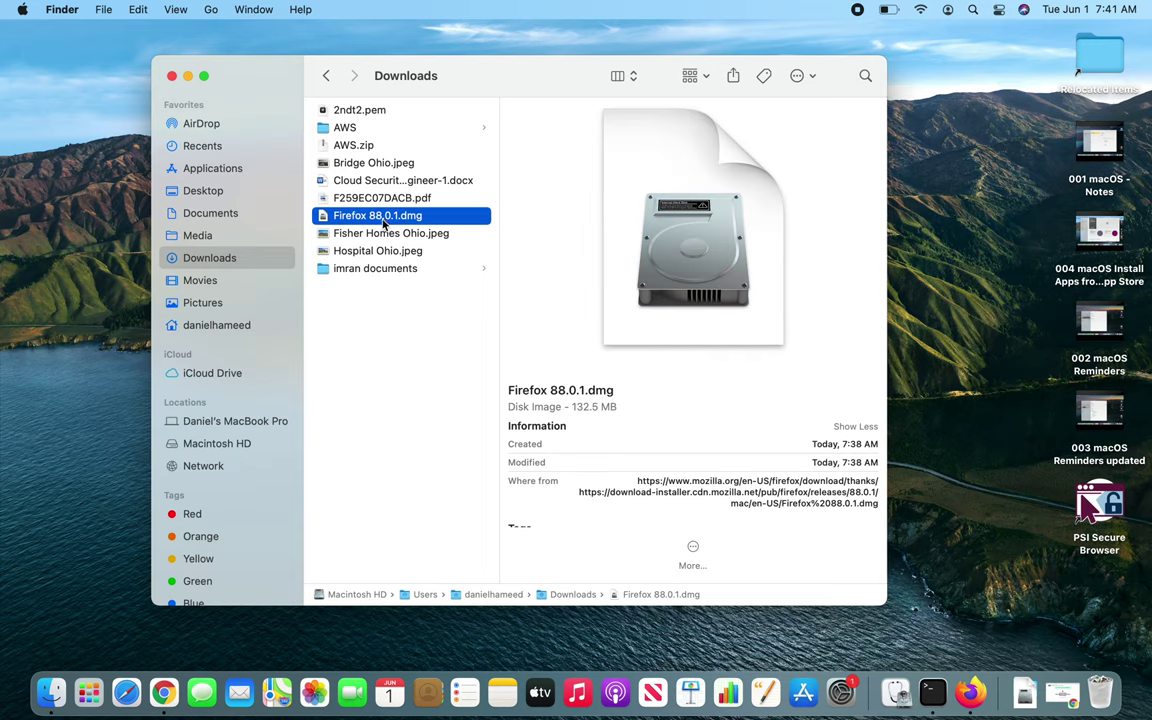
pyautogui.rightClick(379, 219)
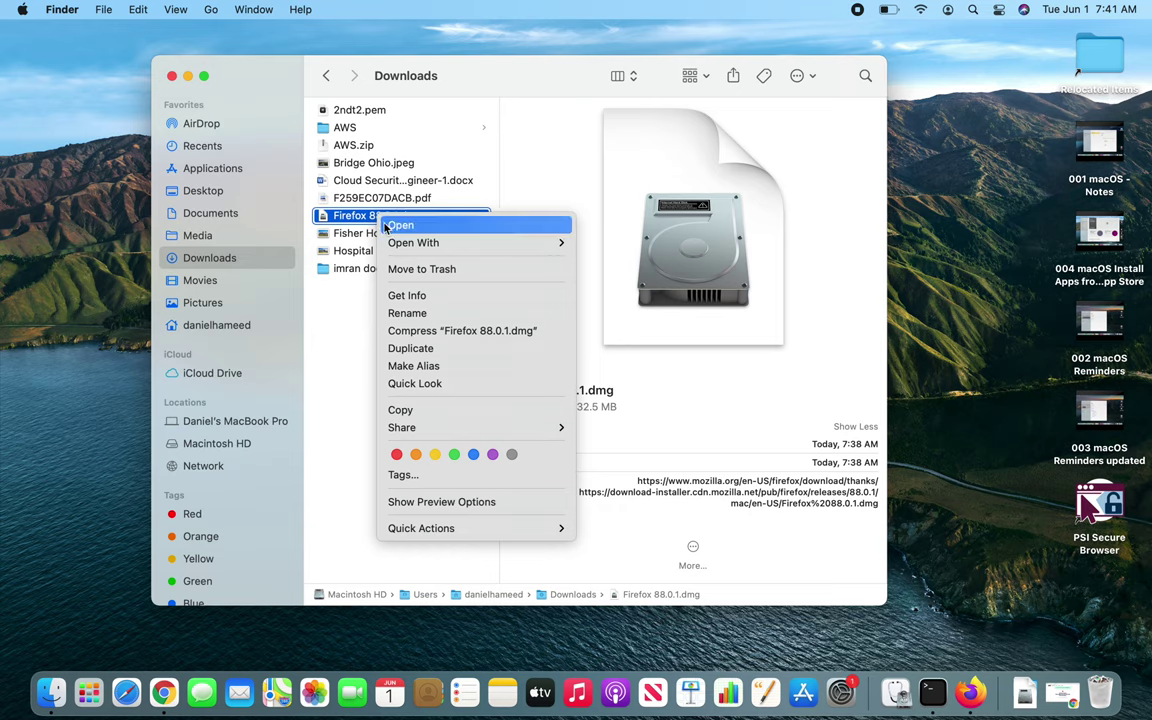
pyautogui.click(405, 269)
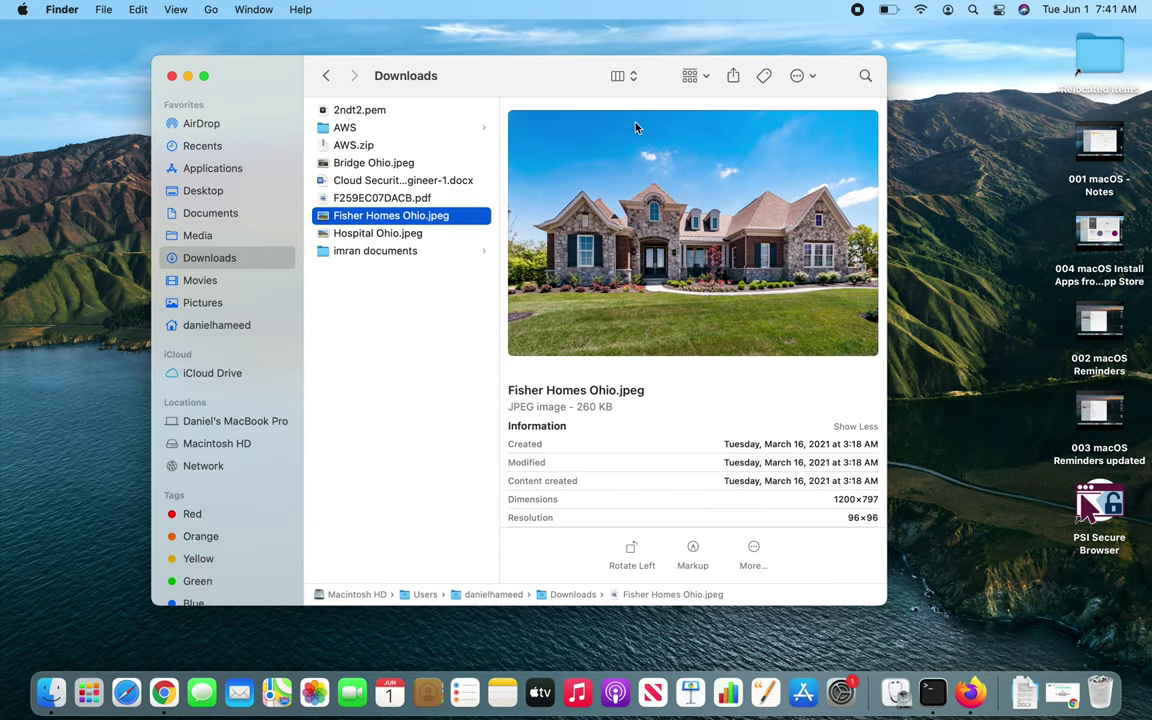
pyautogui.click(172, 77)
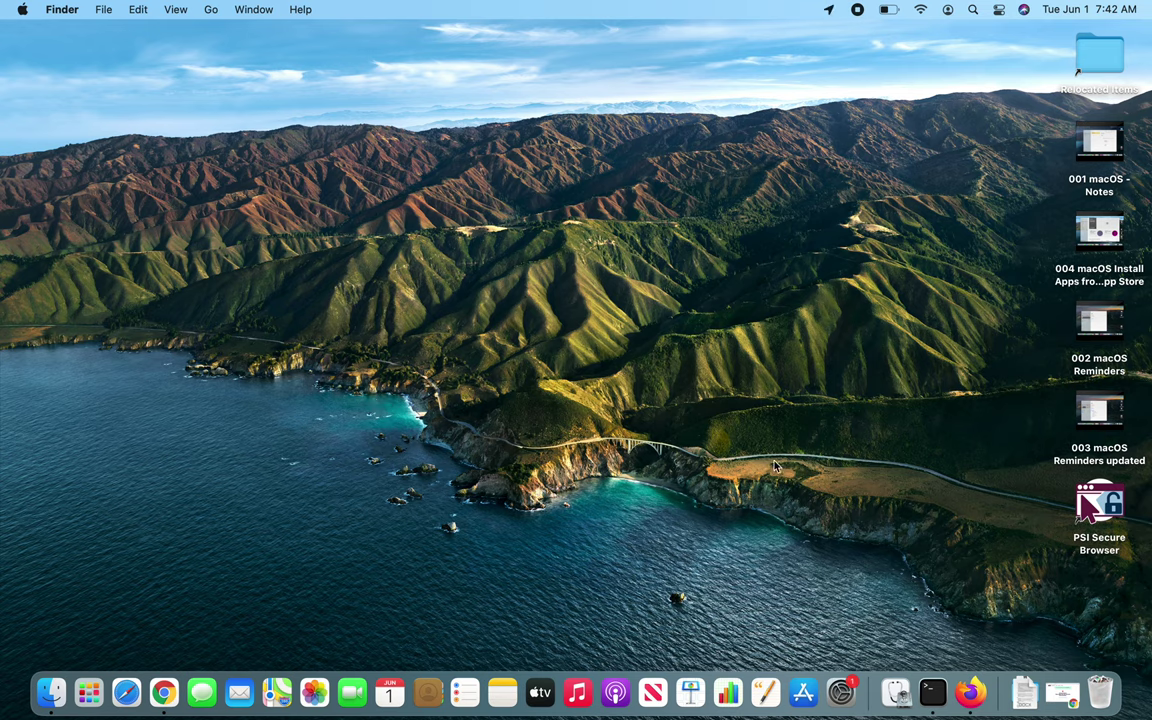
# Step: Quit the running Terminal and Firefox applications
pyautogui.rightClick(934, 693)
pyautogui.click(935, 641)
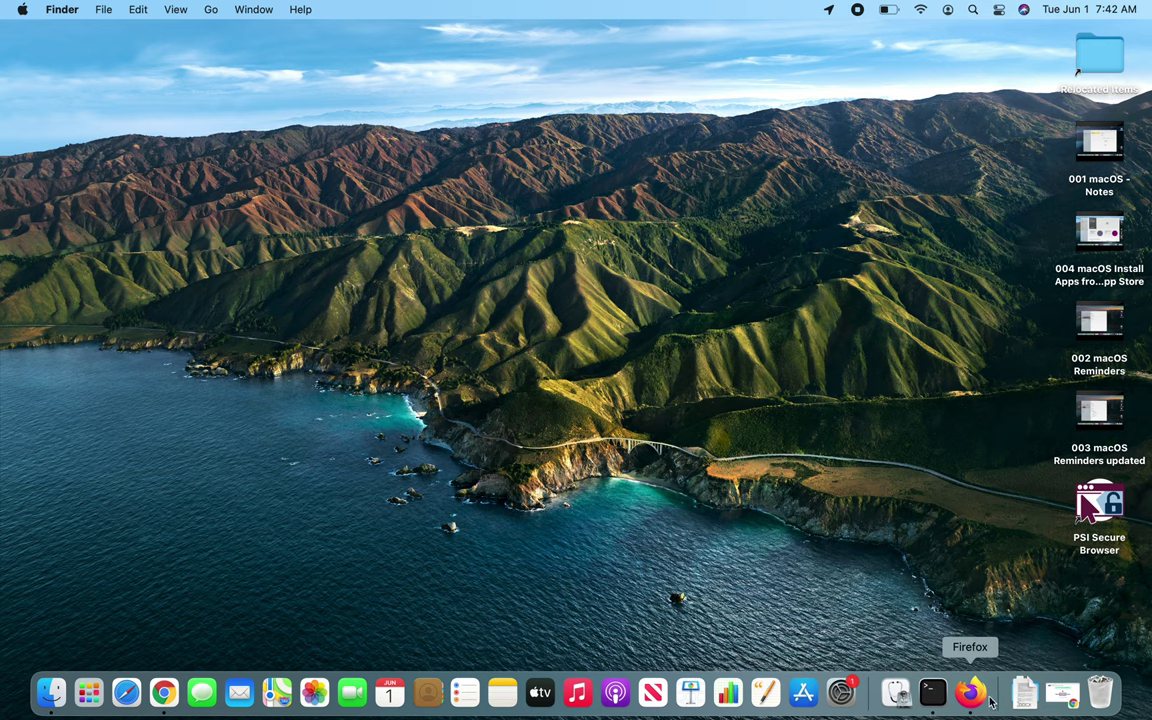
pyautogui.rightClick(973, 692)
pyautogui.click(980, 643)
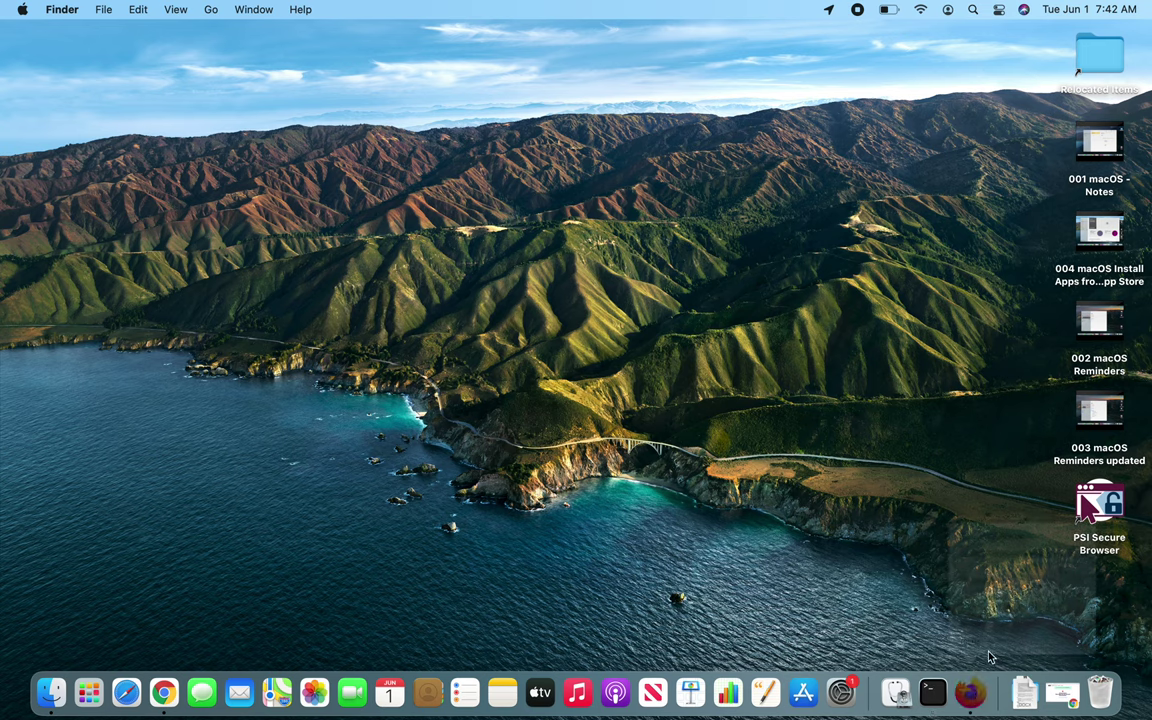
pyautogui.rightClick(971, 692)
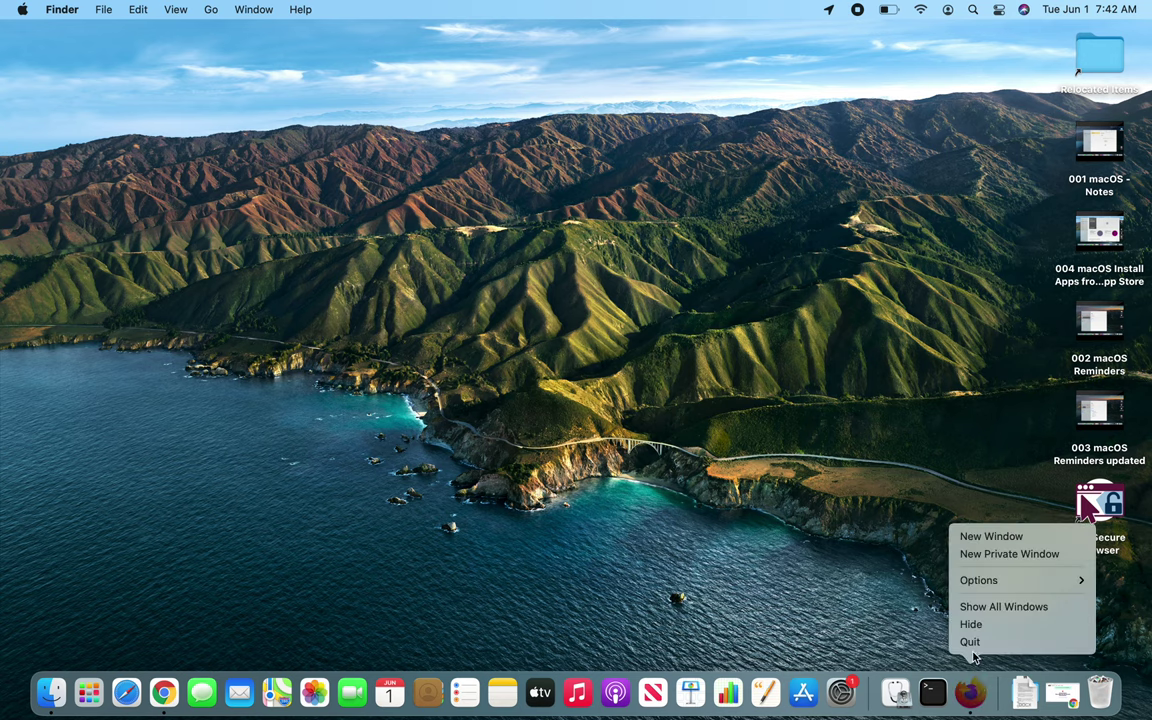
pyautogui.click(971, 642)
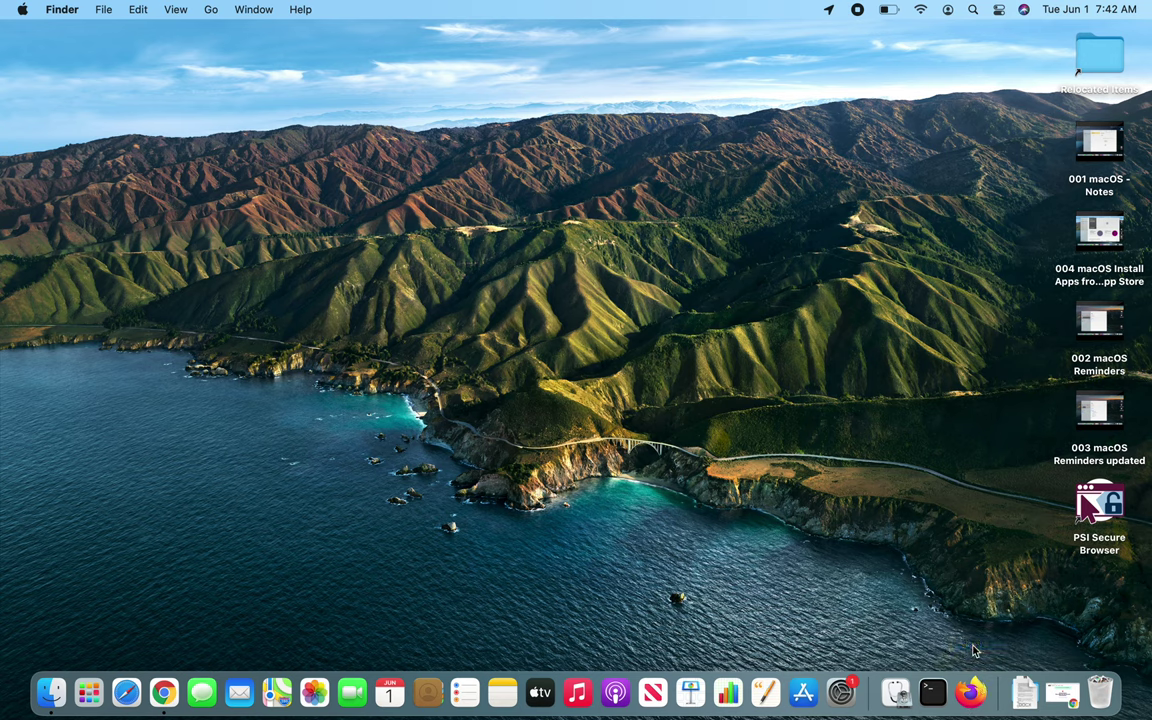